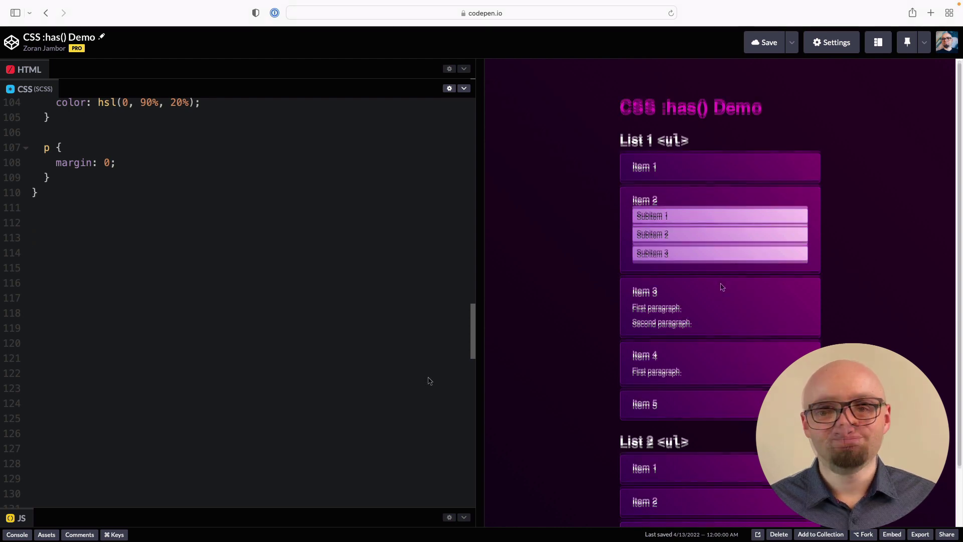
scroll(722, 241, "down", 1)
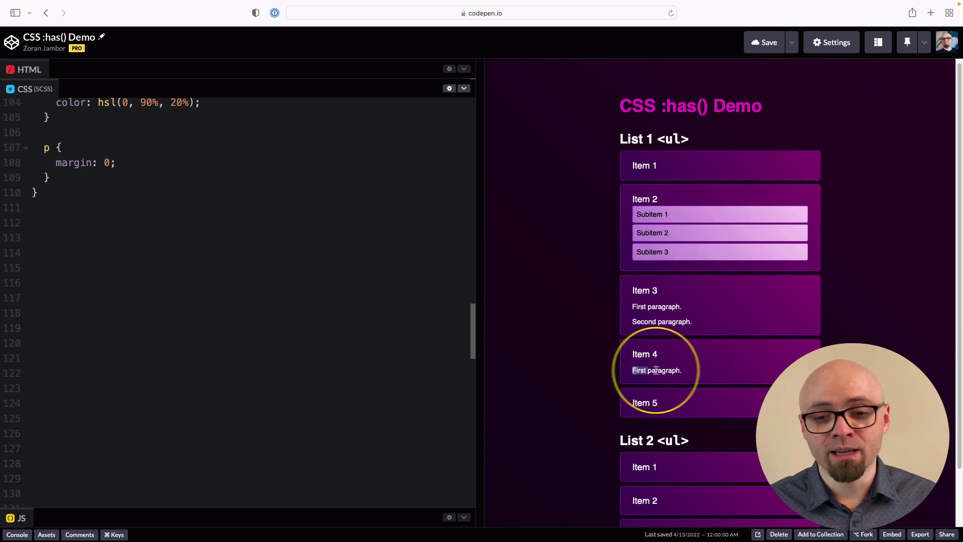
Add li:has(ul) { background: red; } after the existing CSS so Item 2 turns red.
left_click_drag(635, 369, 682, 370)
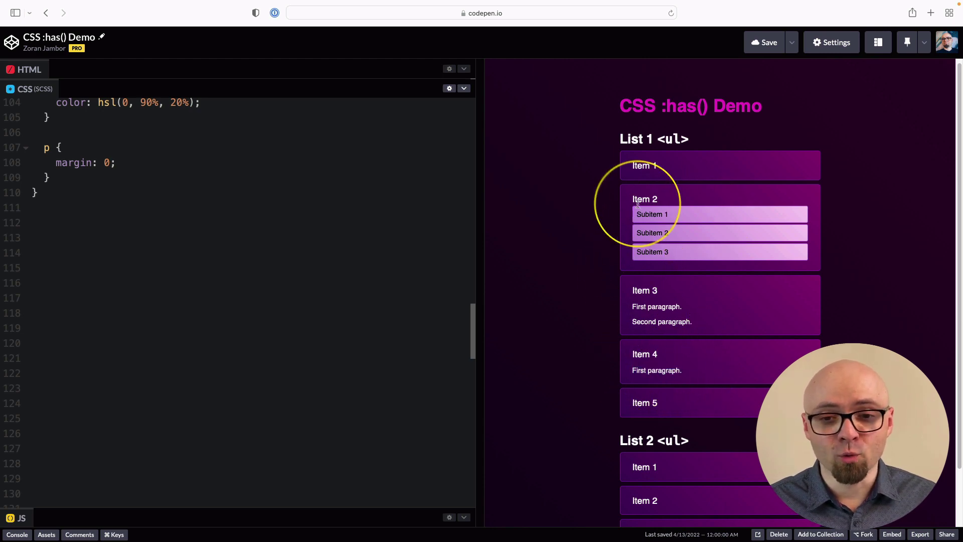
left_click_drag(634, 200, 707, 257)
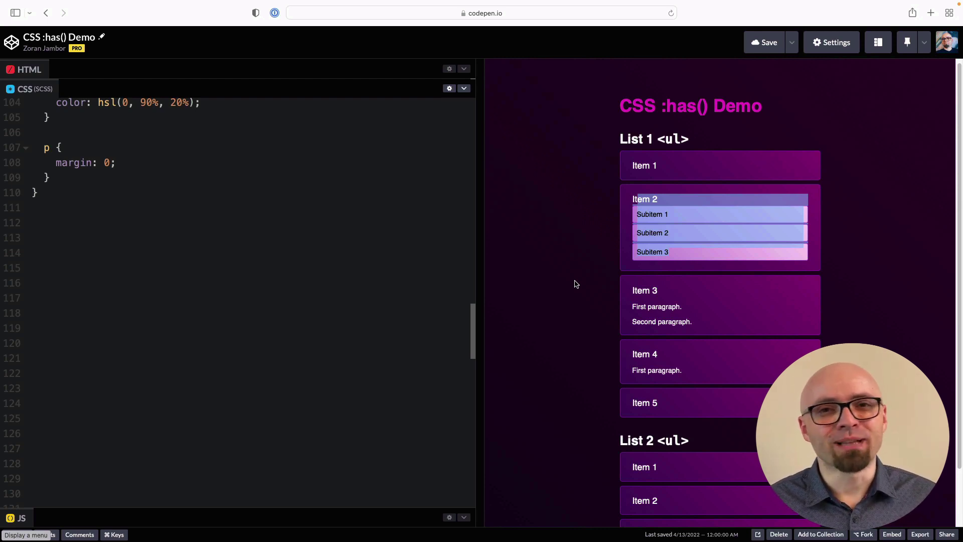
left_click(226, 237)
type("li {")
key("Return")
type("ba")
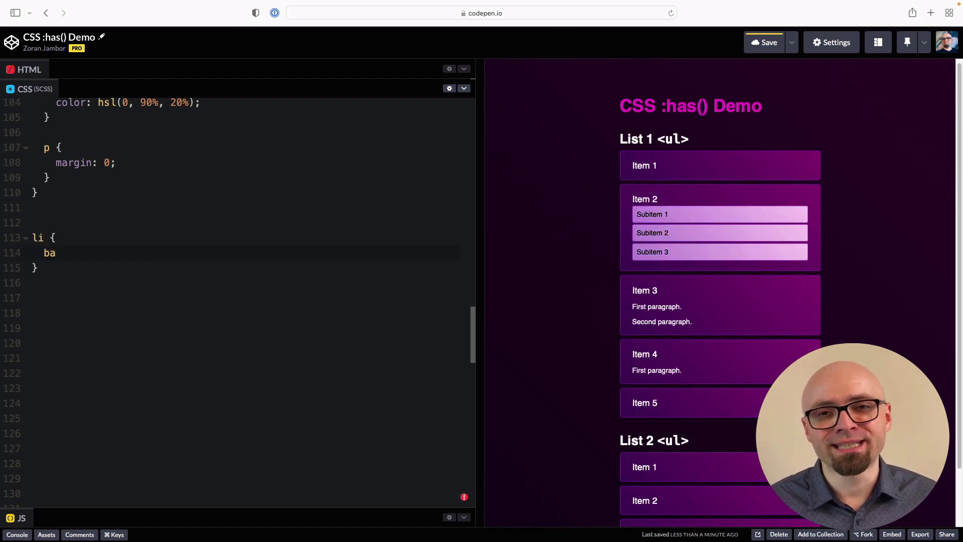
type("ckground: red;")
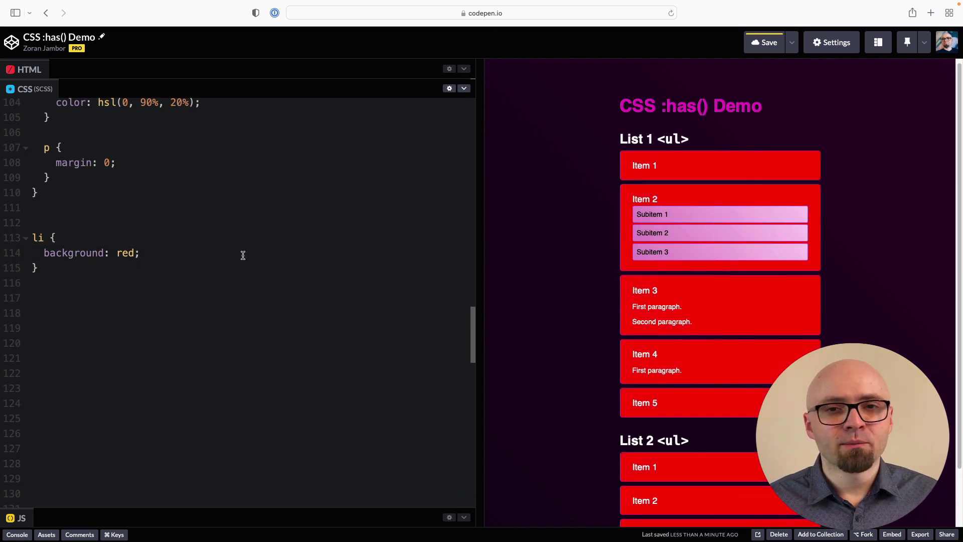
left_click(44, 238)
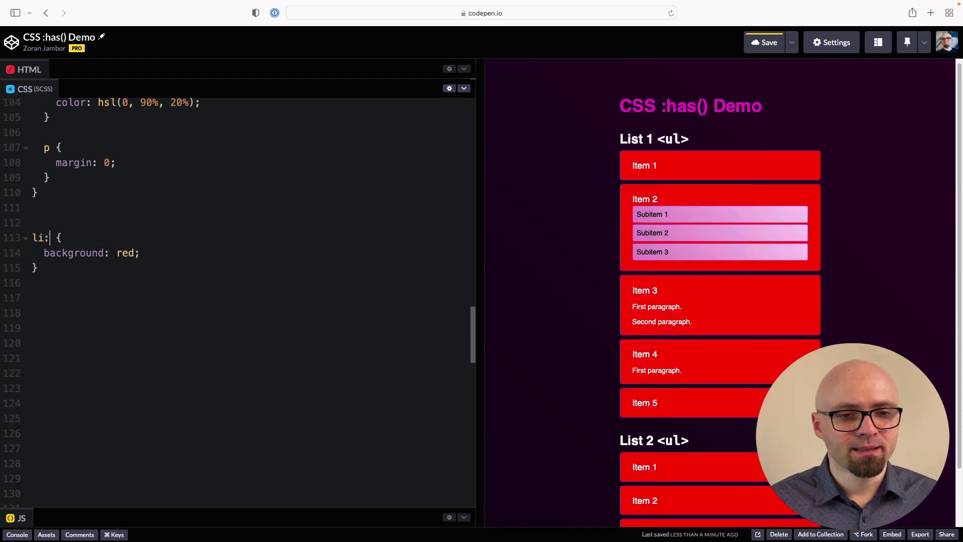
type(":has()")
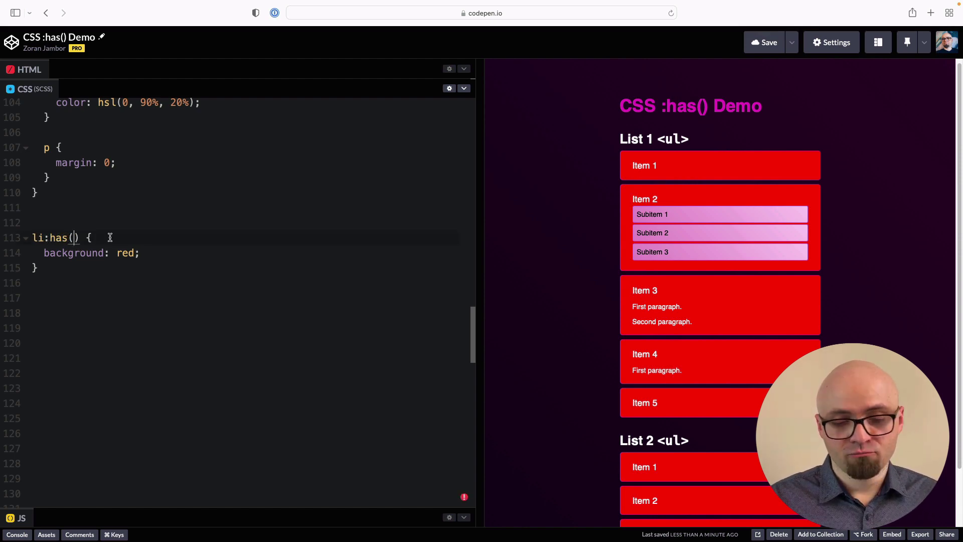
type("ul")
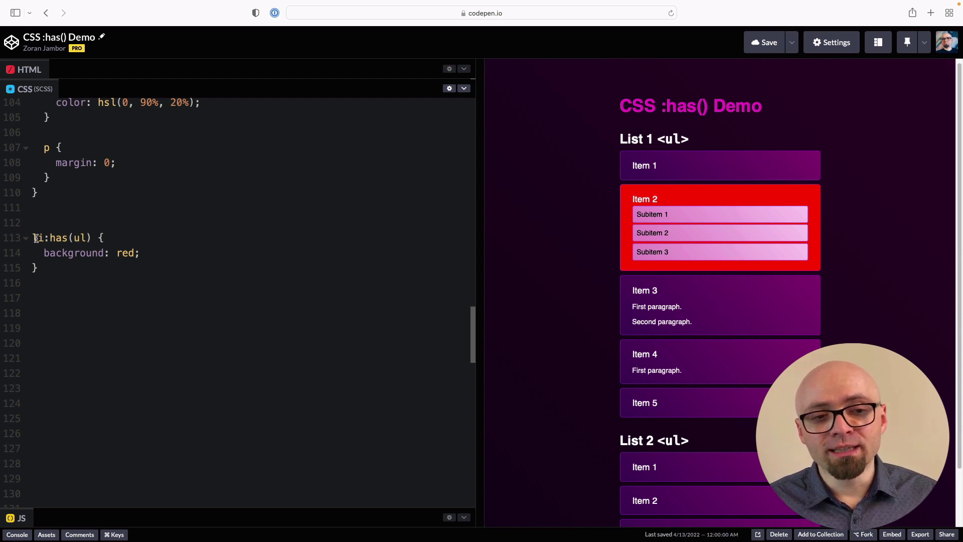
double_click(77, 238)
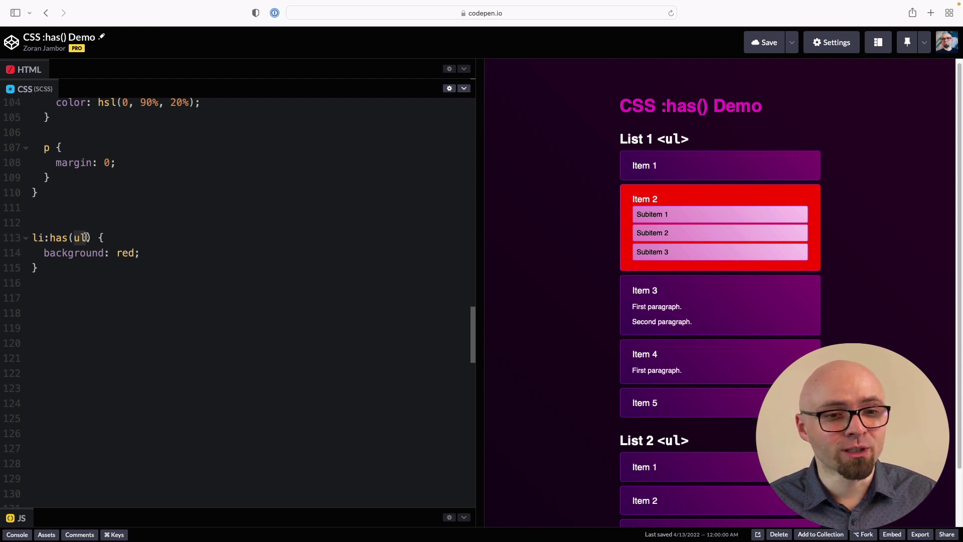
Change the :has() argument from ul to p + p, leaving only Item 3 red.
left_click(143, 238)
key("BackSpace")
key("BackSpace")
type("p")
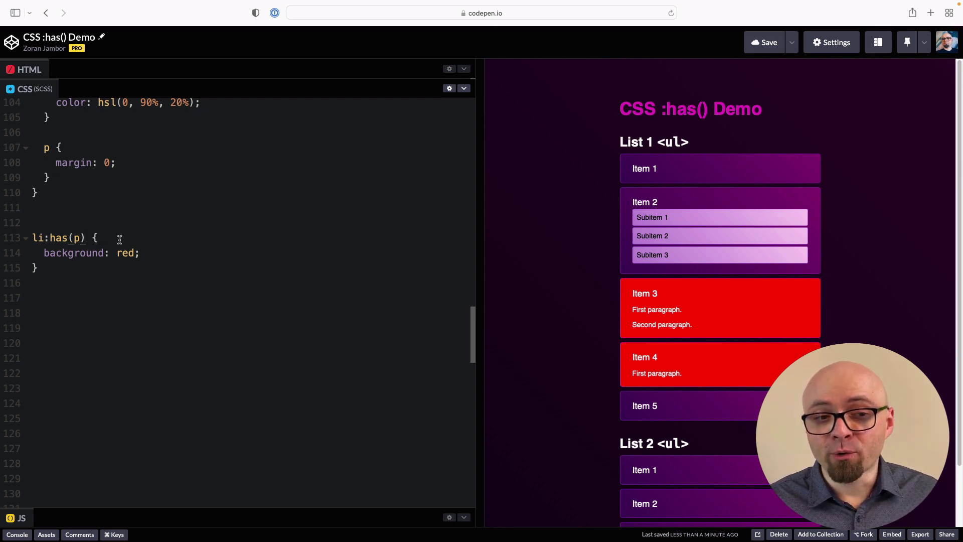
type("+ ")
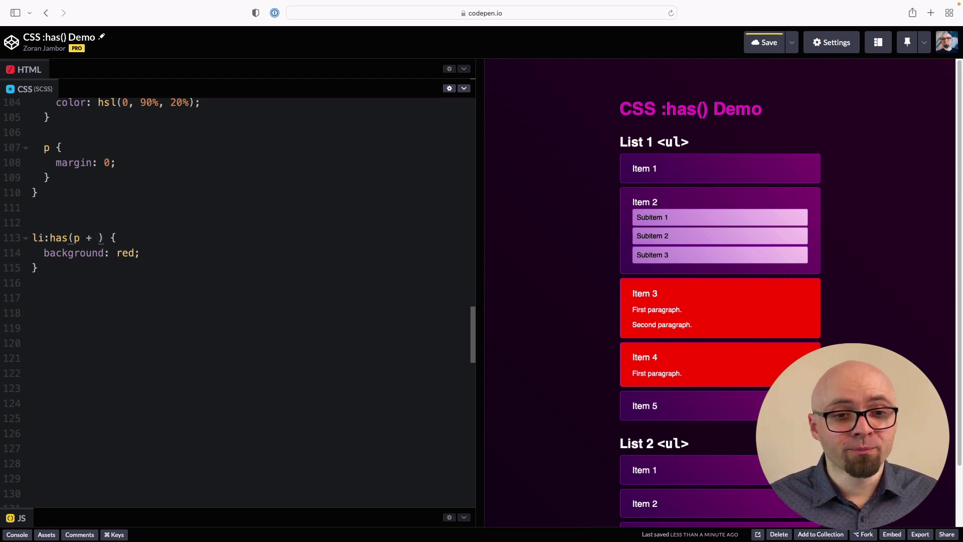
type("p")
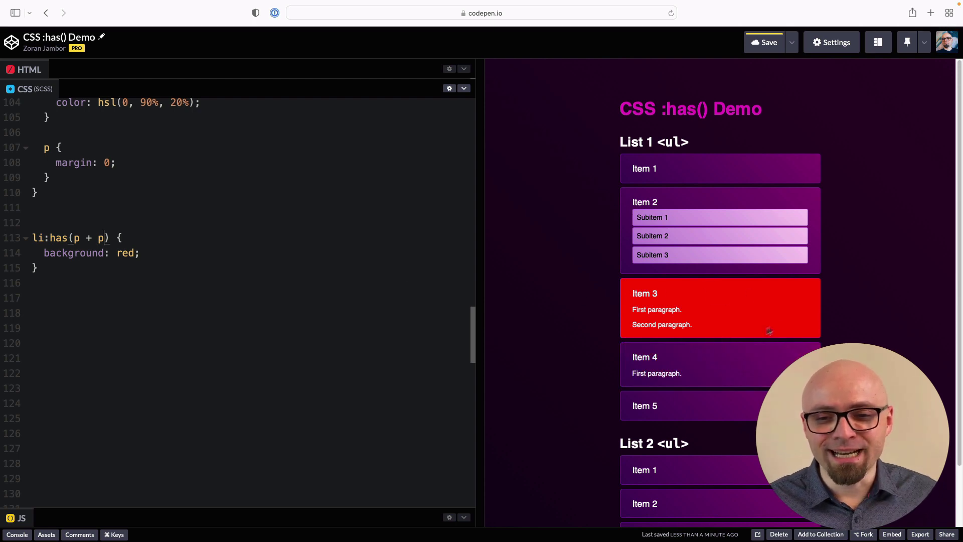
mouse_move(632, 310)
left_mouse_down()
mouse_move(682, 311)
mouse_move(708, 323)
left_mouse_up()
left_click(709, 323)
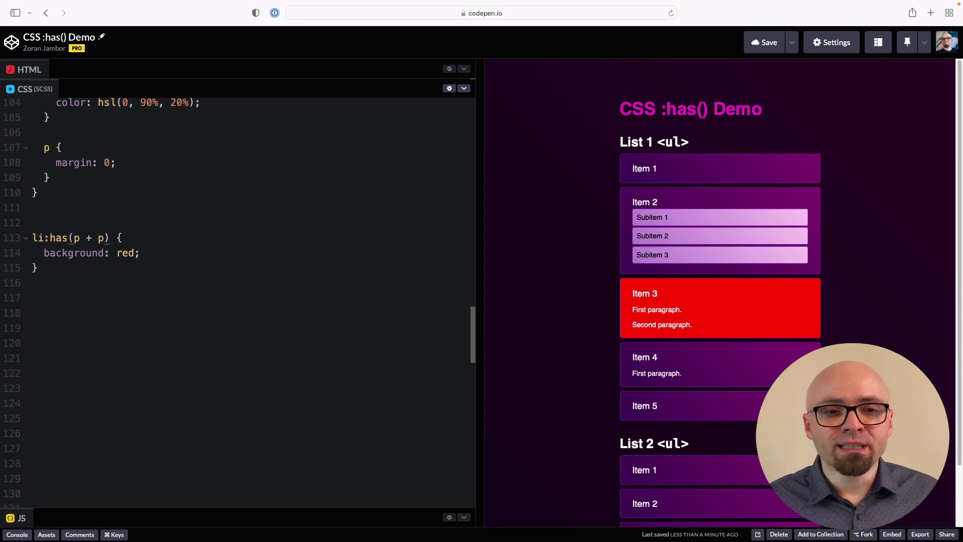
Replace p + p with *:only-child so Items 2 and 4 turn red.
key("BackSpace")
key("BackSpace")
key("BackSpace")
key("BackSpace")
key("BackSpace")
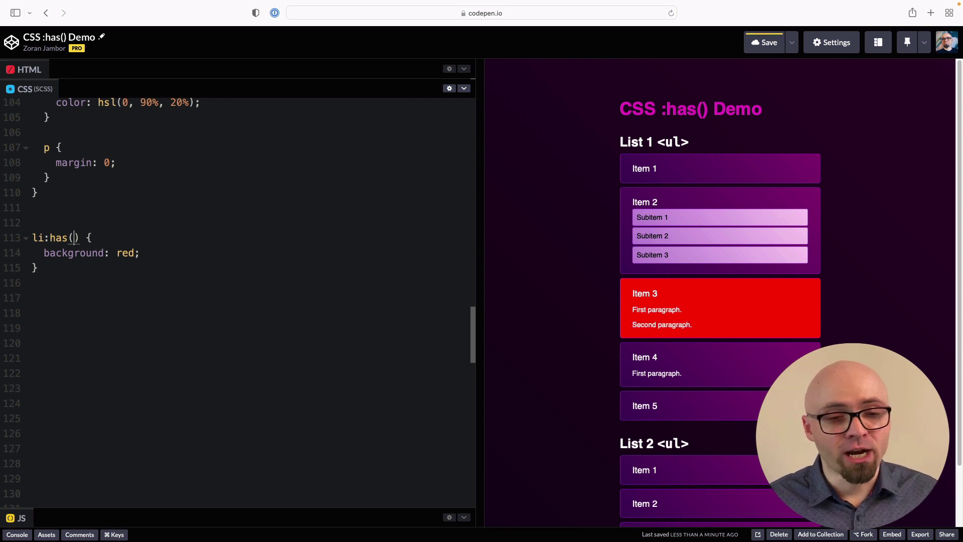
type("*:")
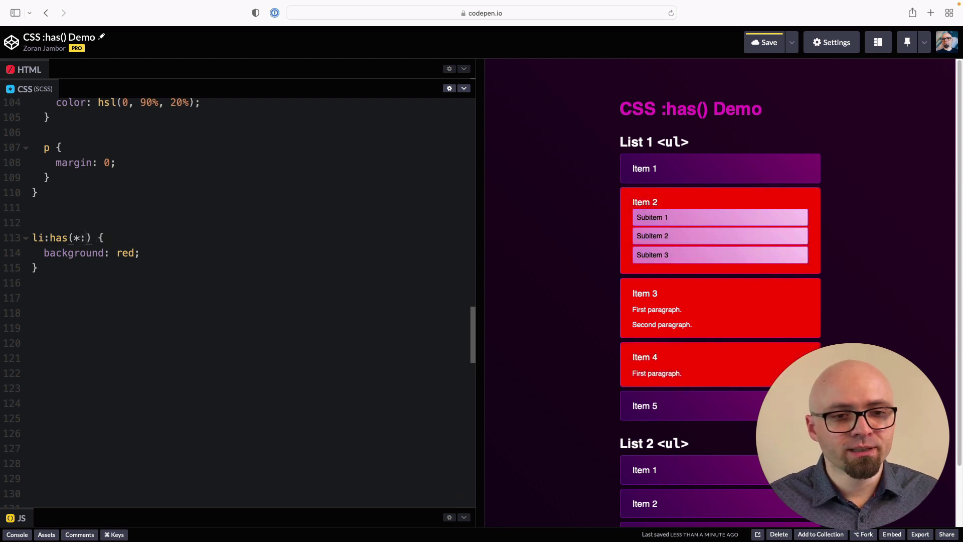
type("only-child")
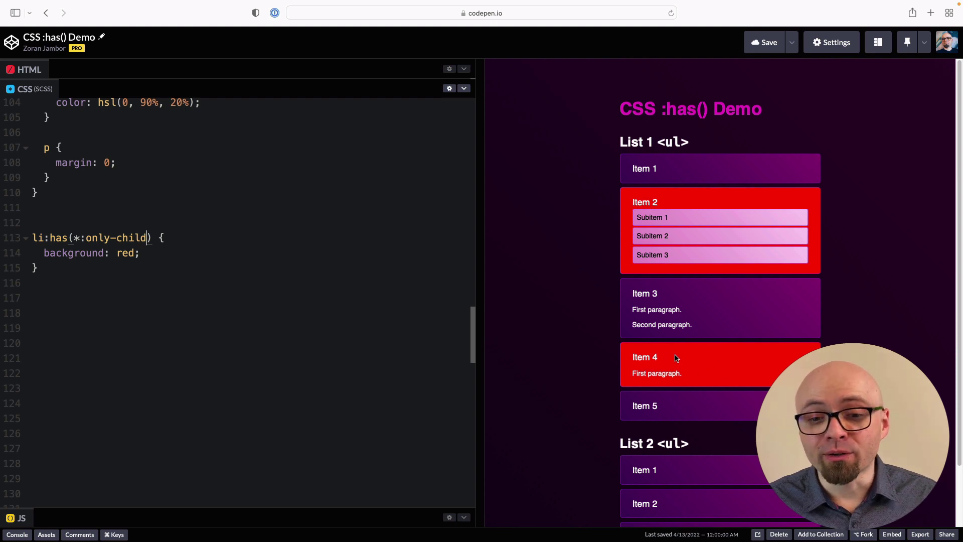
scroll(675, 358, "down", 2)
scroll(684, 278, "up", 1)
scroll(684, 278, "up", 1)
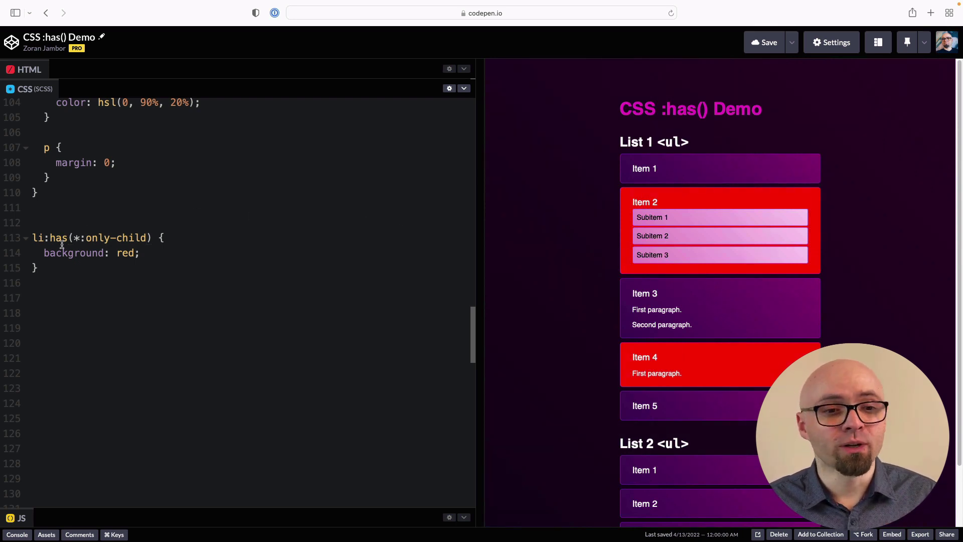
left_click_drag(73, 238, 140, 238)
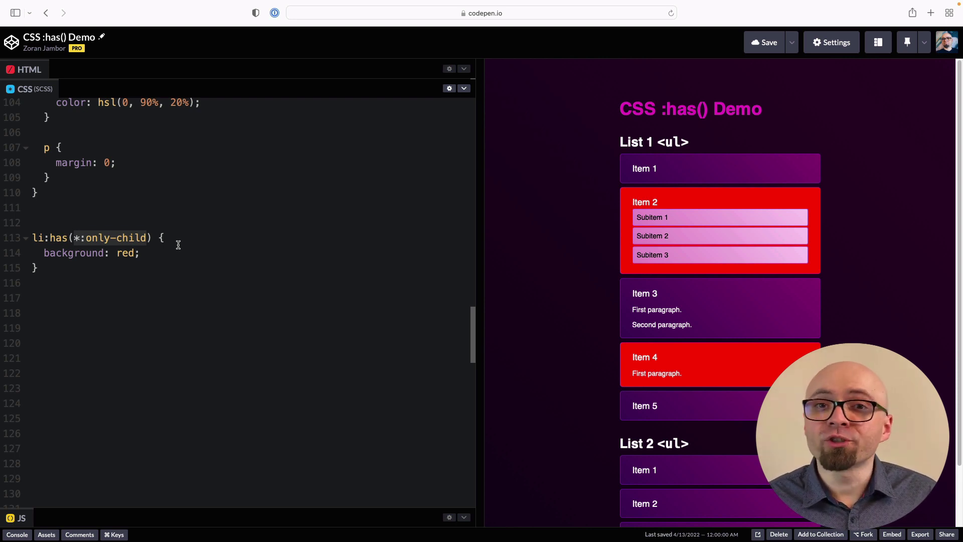
left_click(93, 237)
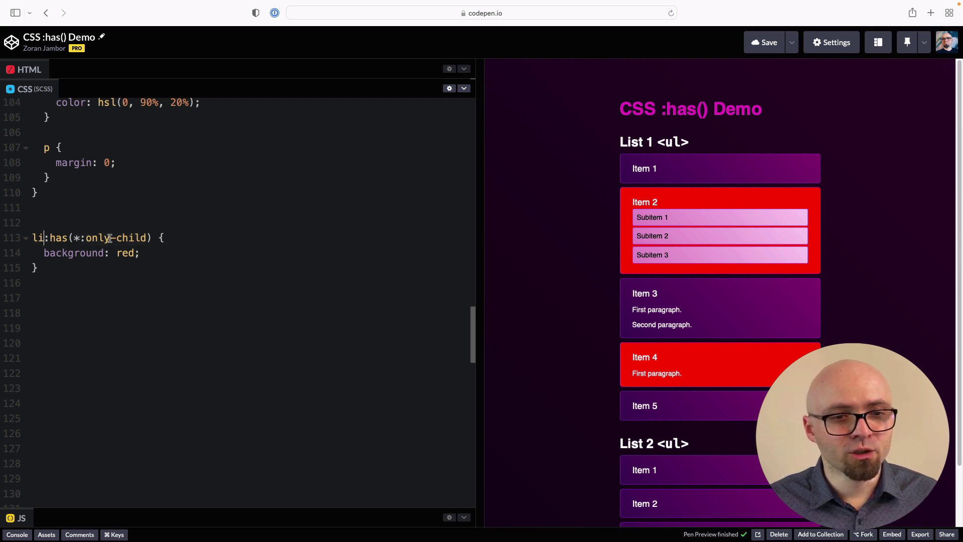
Rewrite the selector as ul:has(li:nth-child(4)) and start appending a child combinator.
key("BackSpace")
key("BackSpace")
type("ul")
double_click(109, 239)
type("li:nth-")
type("child(4)")
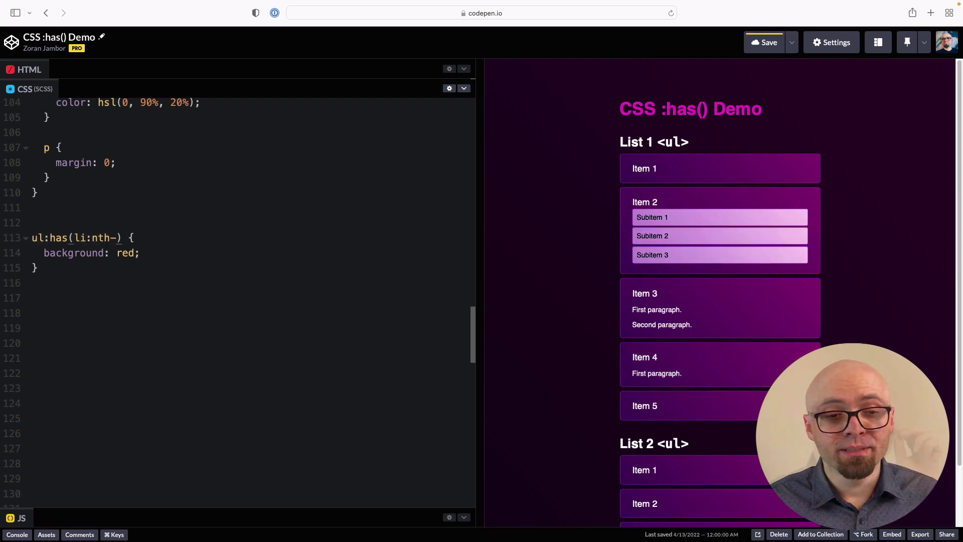
double_click(33, 238)
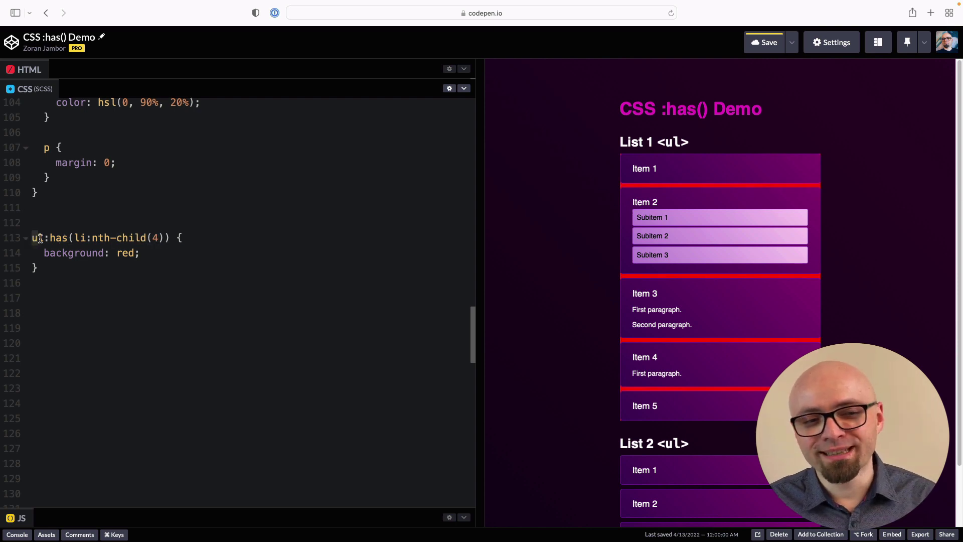
double_click(78, 238)
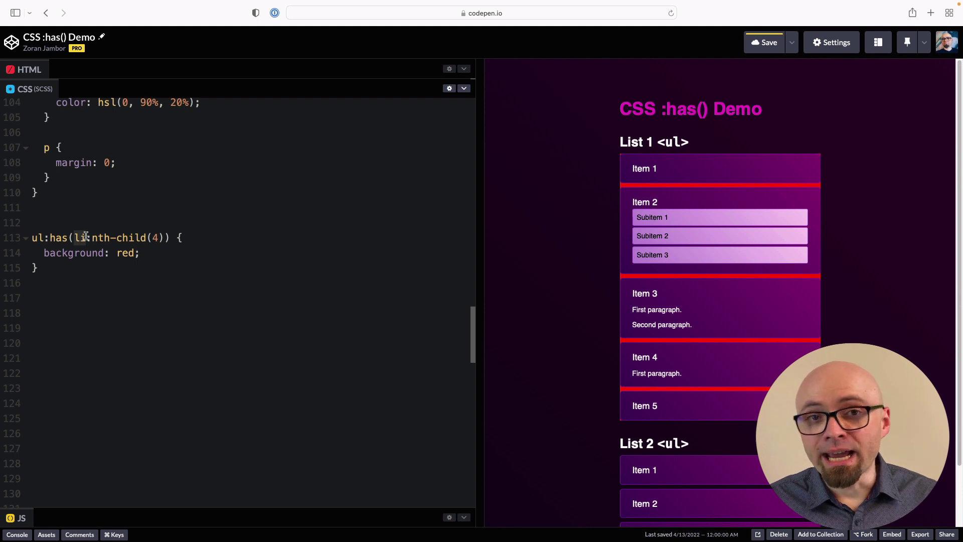
left_click_drag(83, 238, 158, 238)
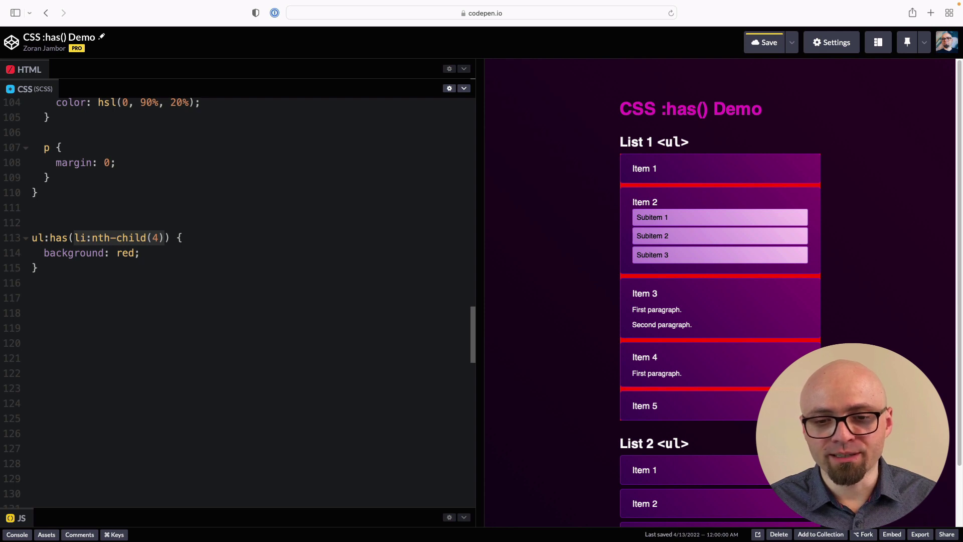
scroll(716, 301, "down", 3)
scroll(748, 382, "up", 3)
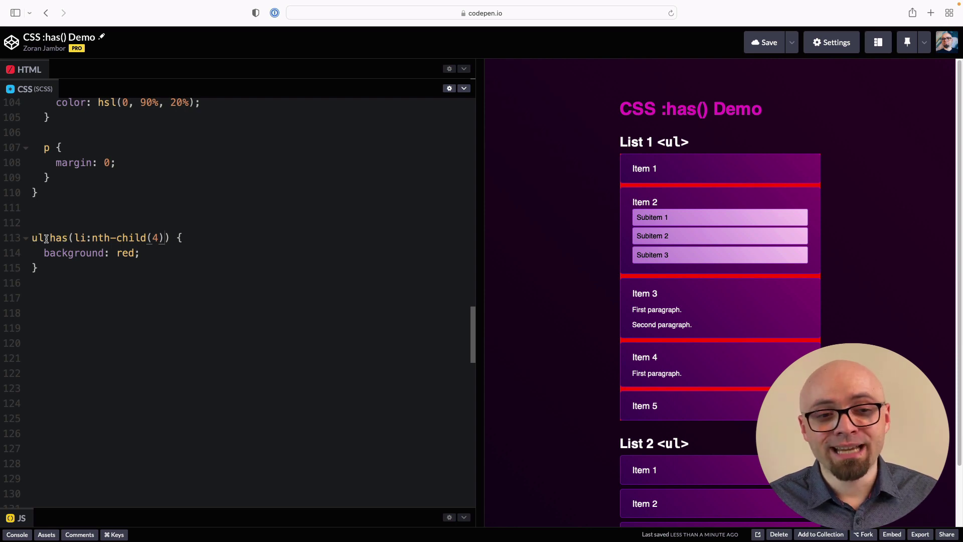
key("Right")
type("> ")
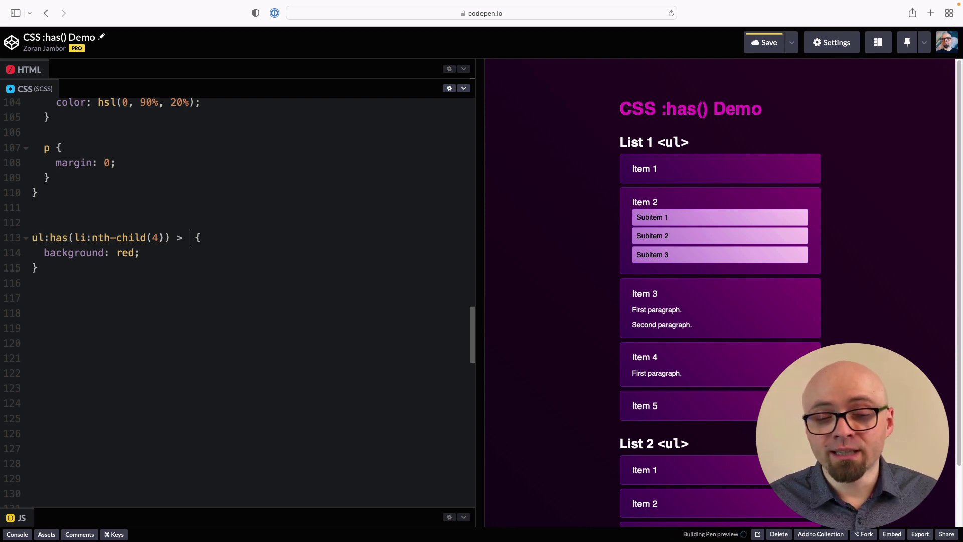
type("li")
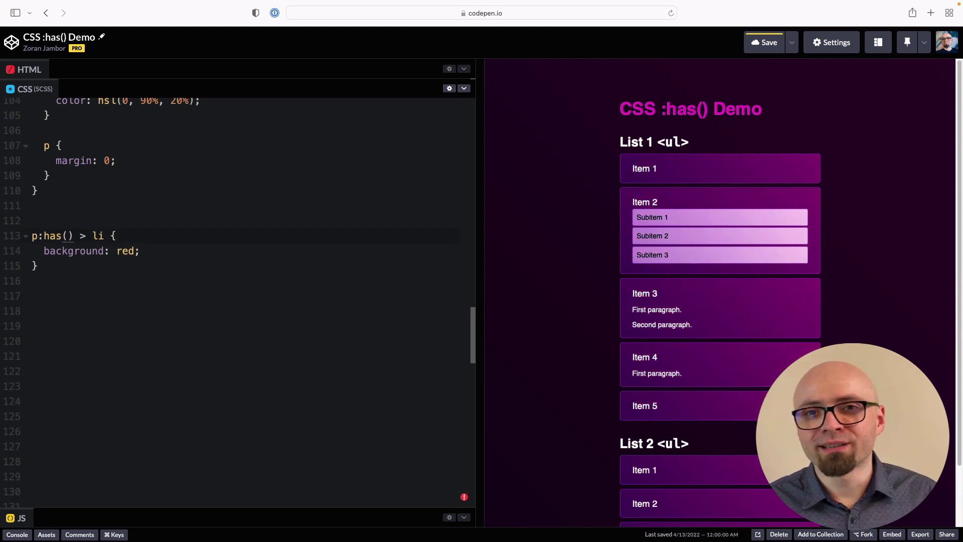
type("+ p")
Change the selector to p:has(+ p), reddening only Item 3's first paragraph.
key("Delete")
key("Delete")
key("Delete")
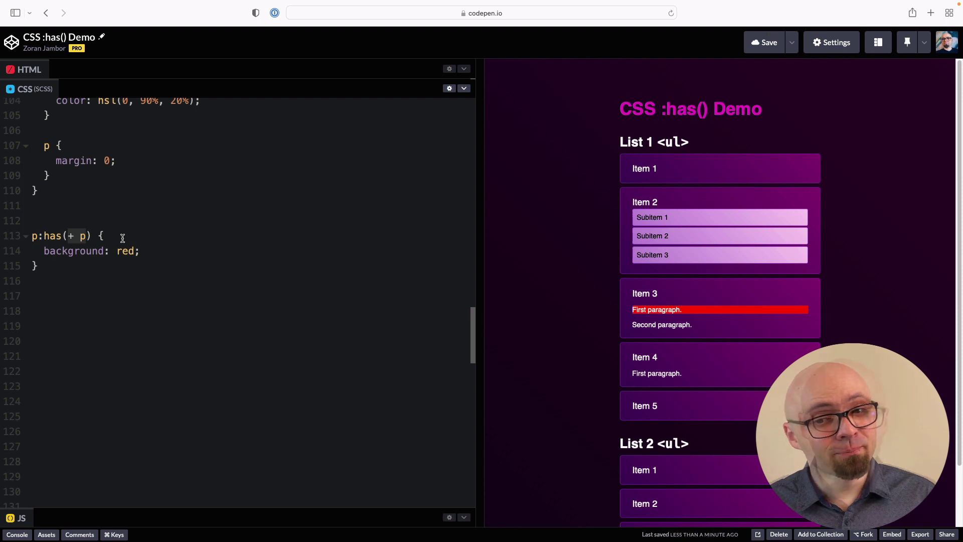
mouse_move(630, 311)
left_mouse_down()
mouse_move(675, 310)
mouse_move(700, 325)
left_mouse_up()
left_click(687, 306)
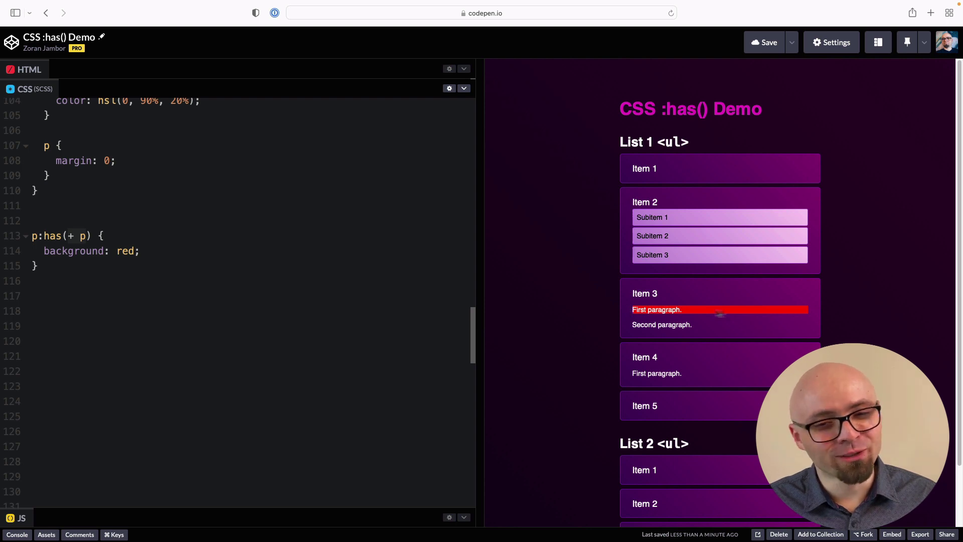
Rewrite the selector as li:has(+ li > p) and check Item 4 in the preview.
left_click(201, 254)
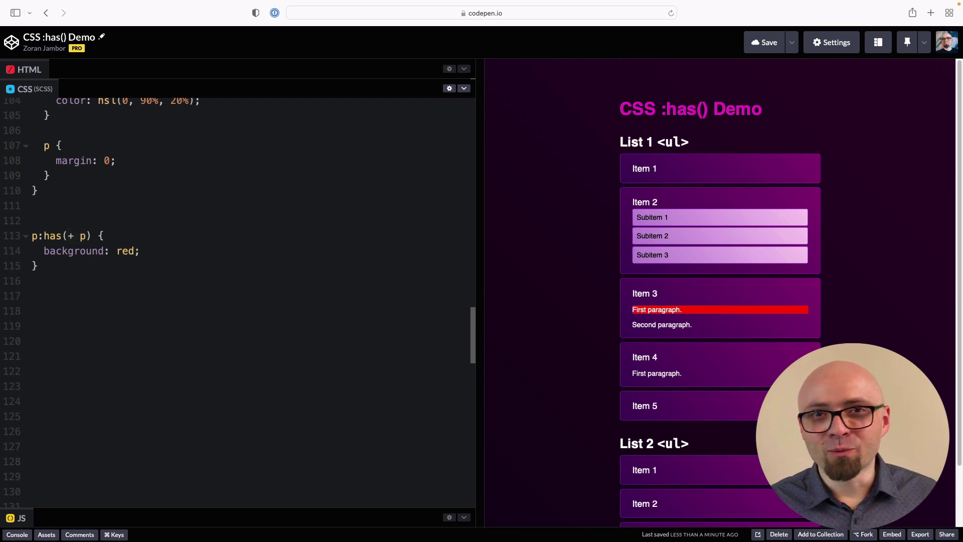
key("Home")
key("Up")
key("Delete")
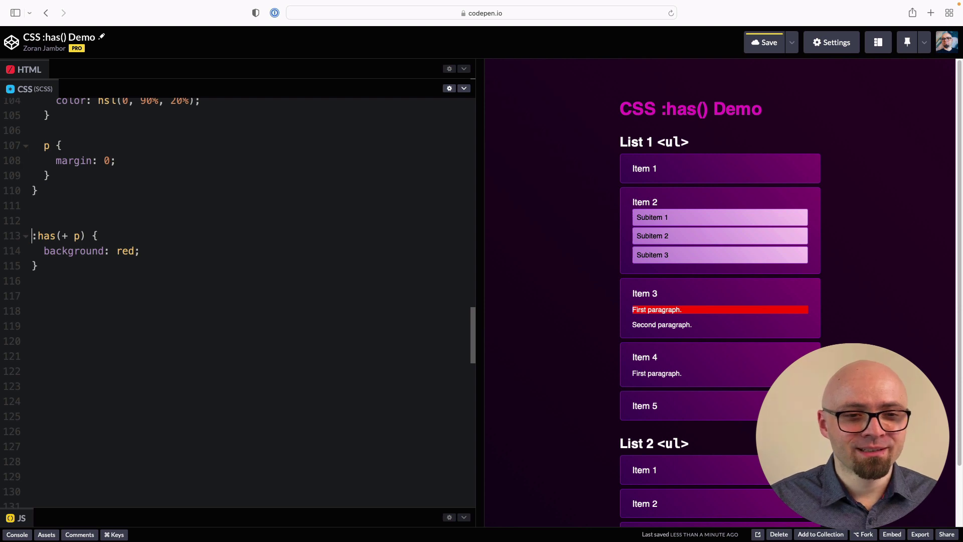
type("li")
key("Right")
key("Right")
key("Right")
key("Right")
key("Right")
key("Delete")
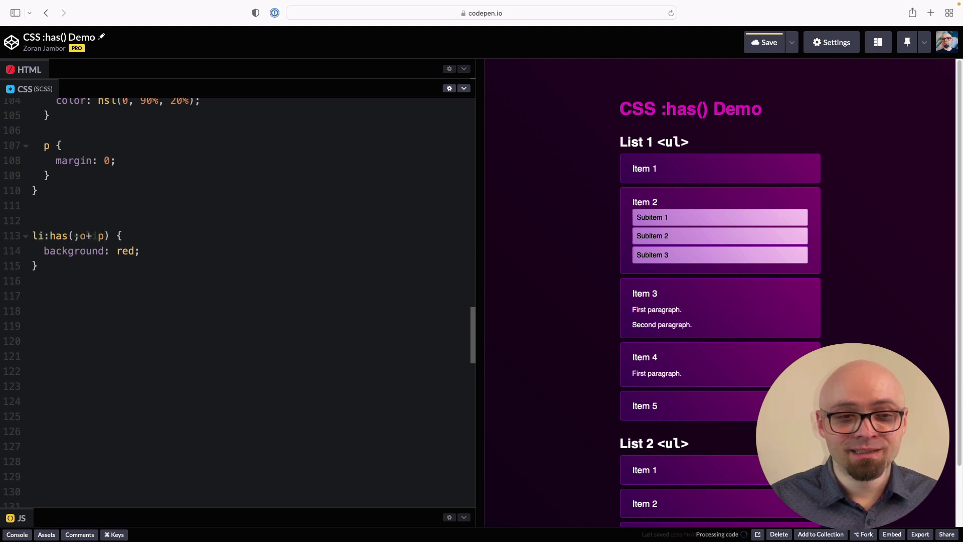
type("li > p")
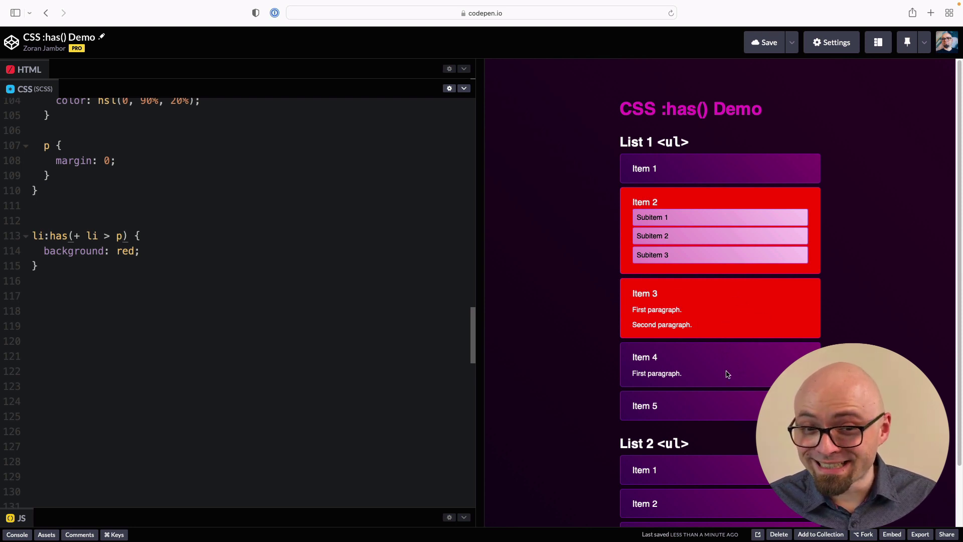
left_click_drag(631, 373, 699, 374)
left_click(699, 373)
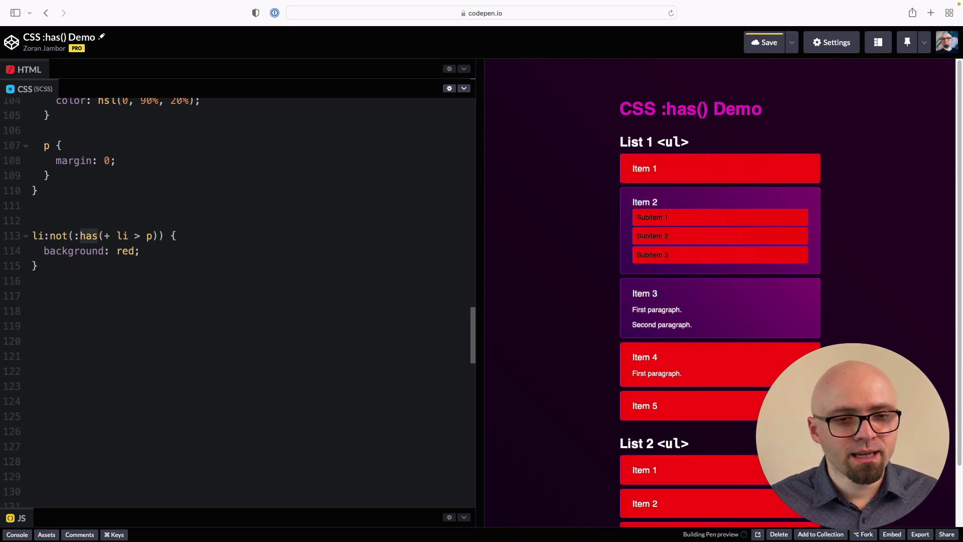
Wrap :has() in li:not() and change its argument from * to p, ul.
key("BackSpace")
key("BackSpace")
key("BackSpace")
key("BackSpace")
key("BackSpace")
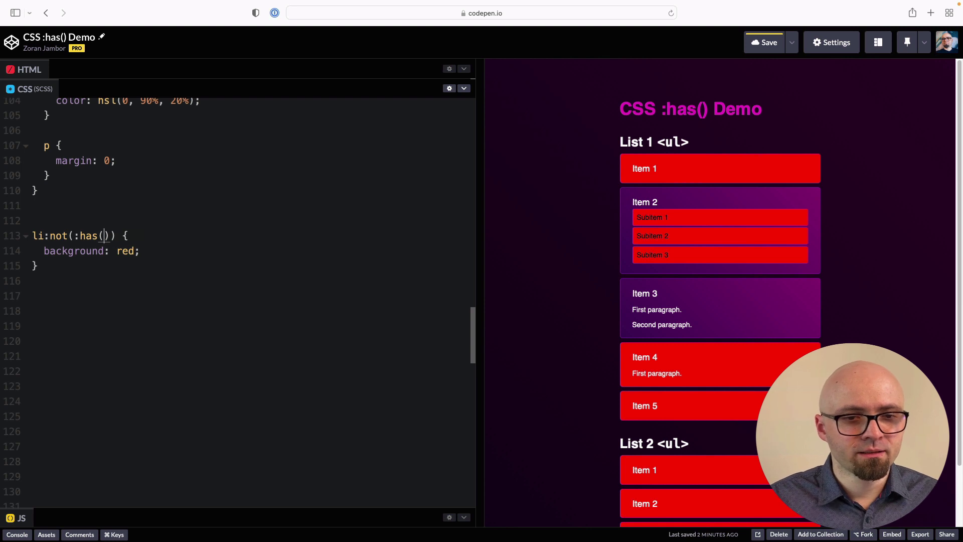
type("*")
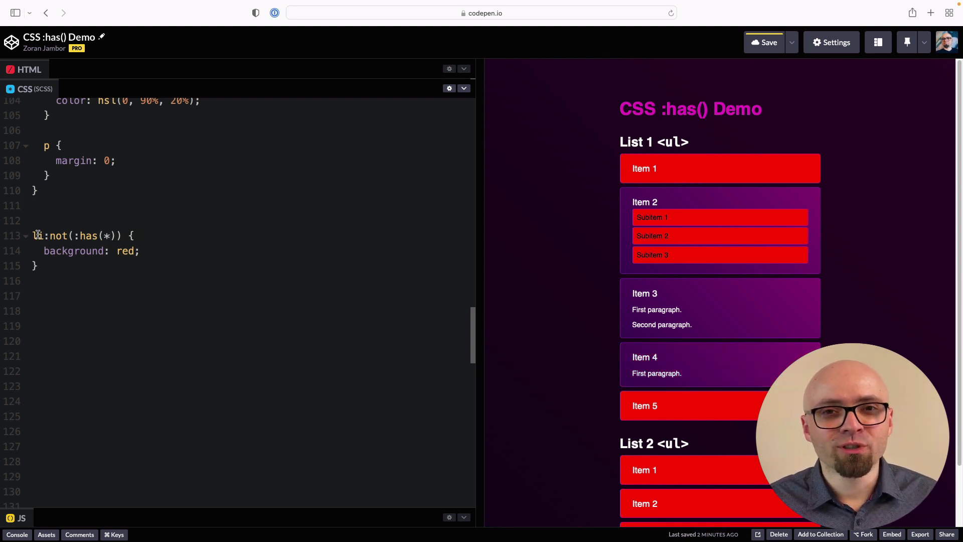
double_click(59, 236)
double_click(87, 236)
double_click(106, 236)
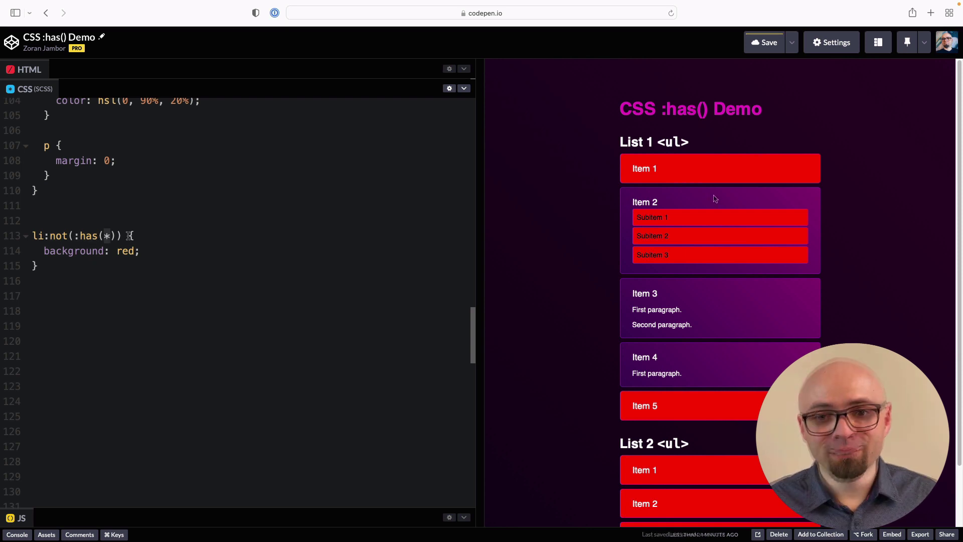
scroll(721, 309, "down", 2)
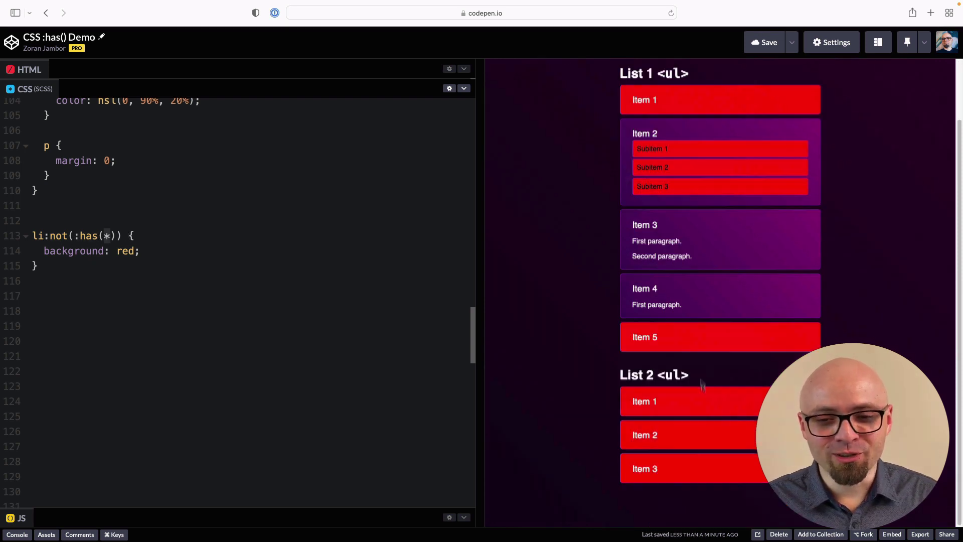
scroll(751, 305, "up", 2)
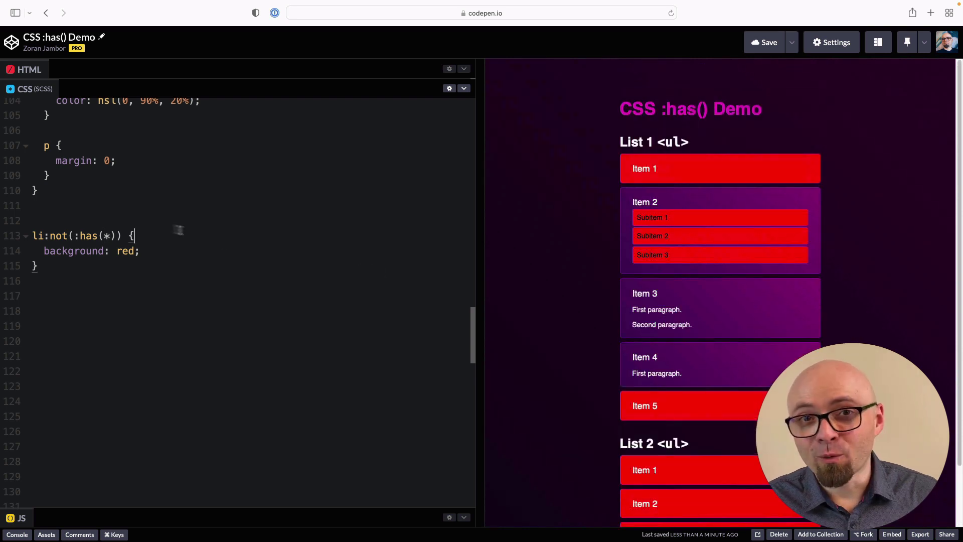
left_click(111, 235)
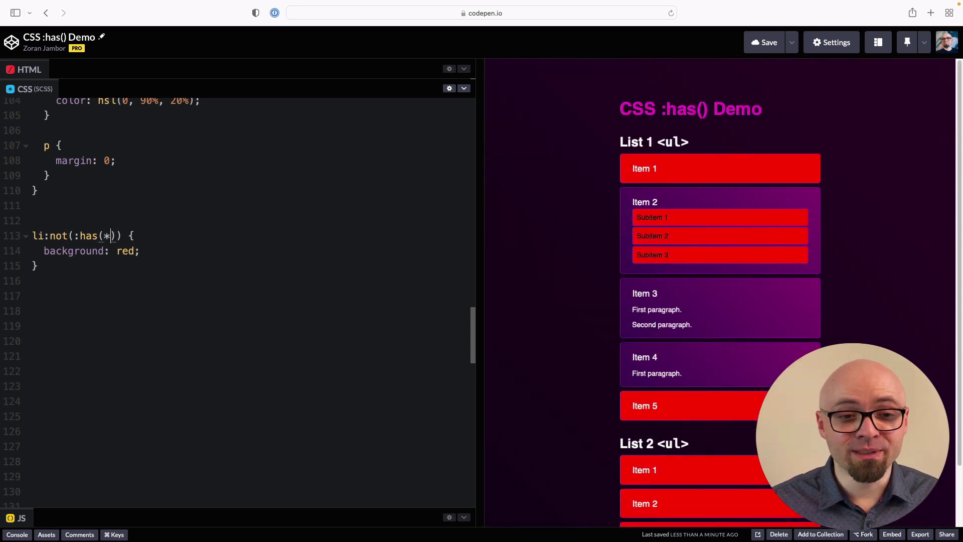
key("BackSpace")
type("p")
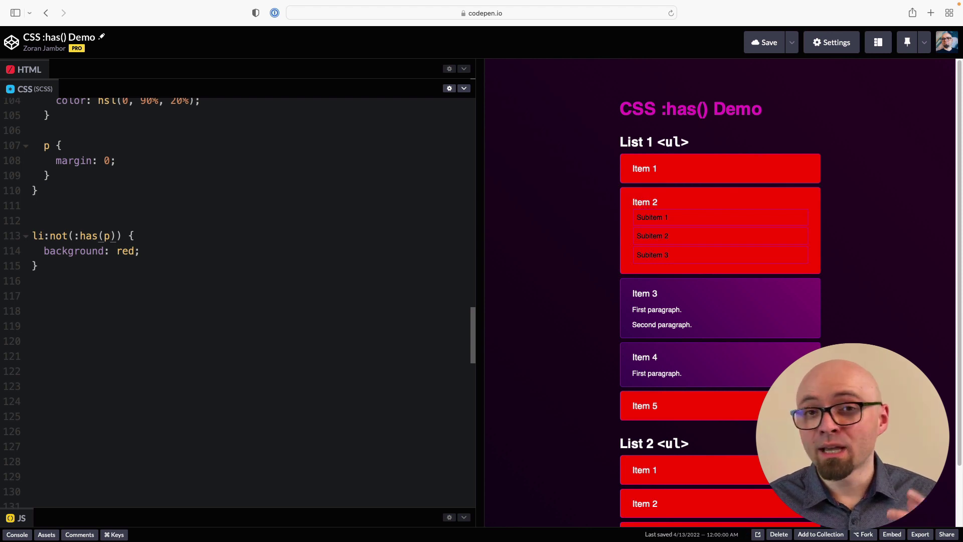
type(",")
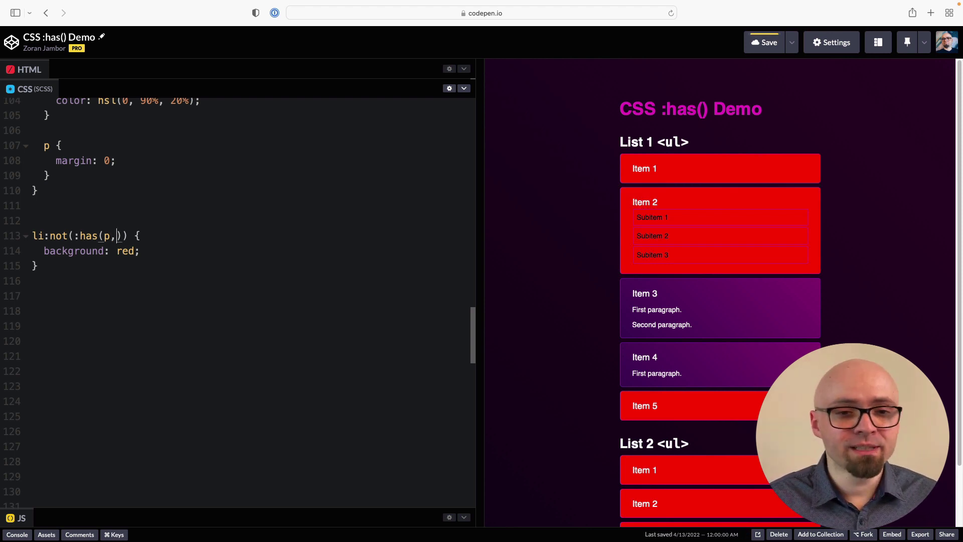
type(" ul")
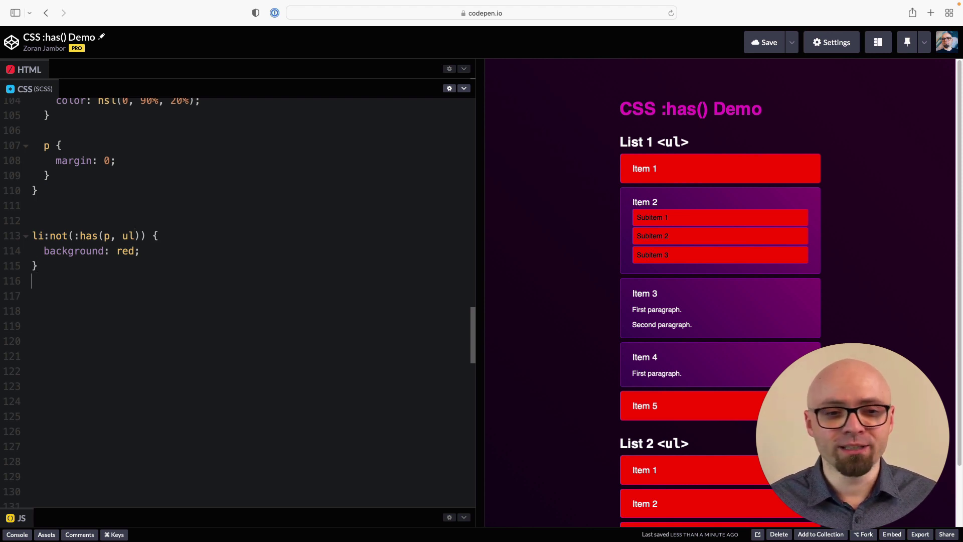
key("Return")
type("@supports ")
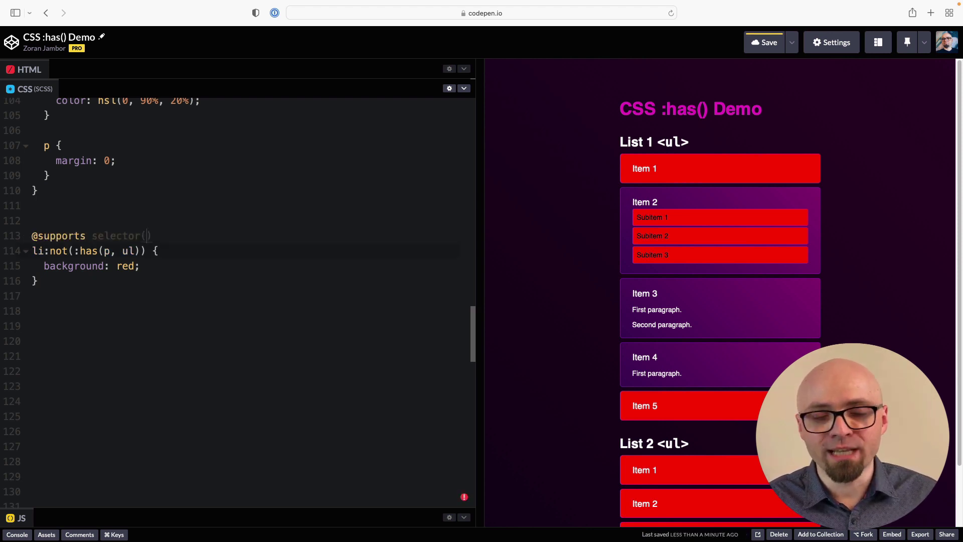
type("selector()")
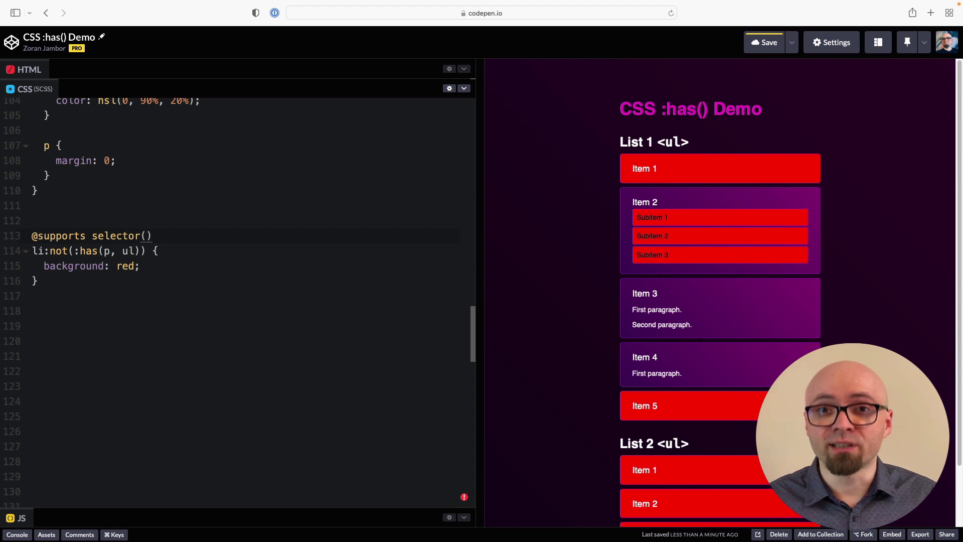
key("Left")
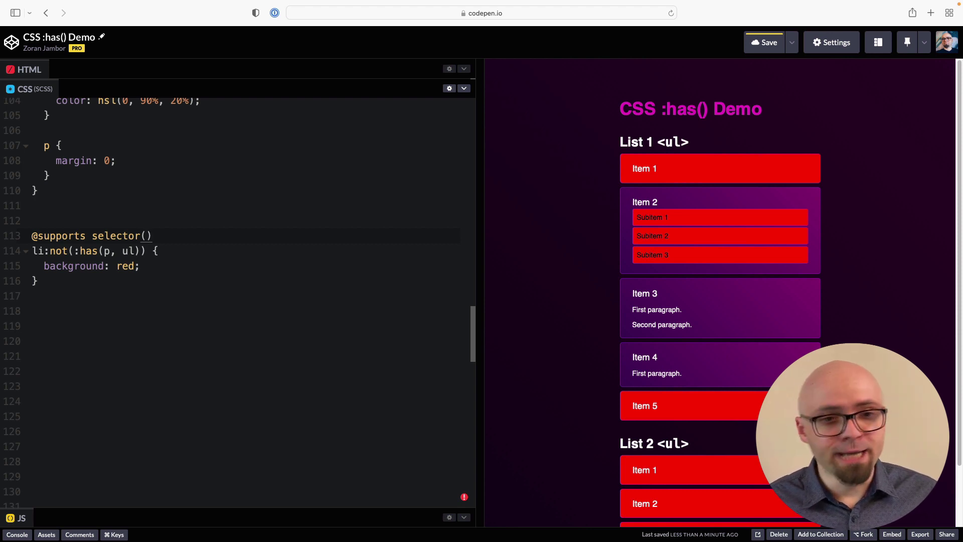
key("Right")
type(":has(")
type("*")
key("End")
type("{")
key("Tab")
type("}")
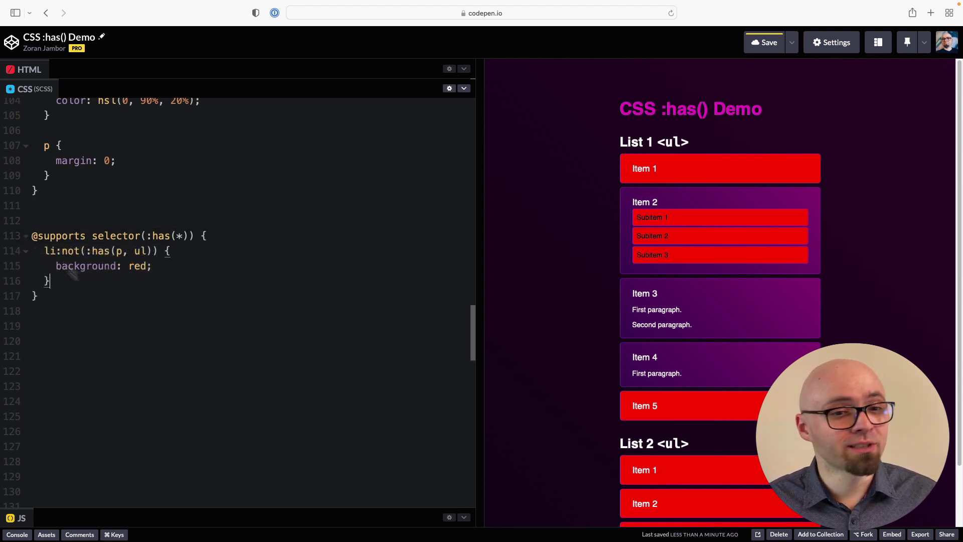
left_click(92, 236)
type("not")
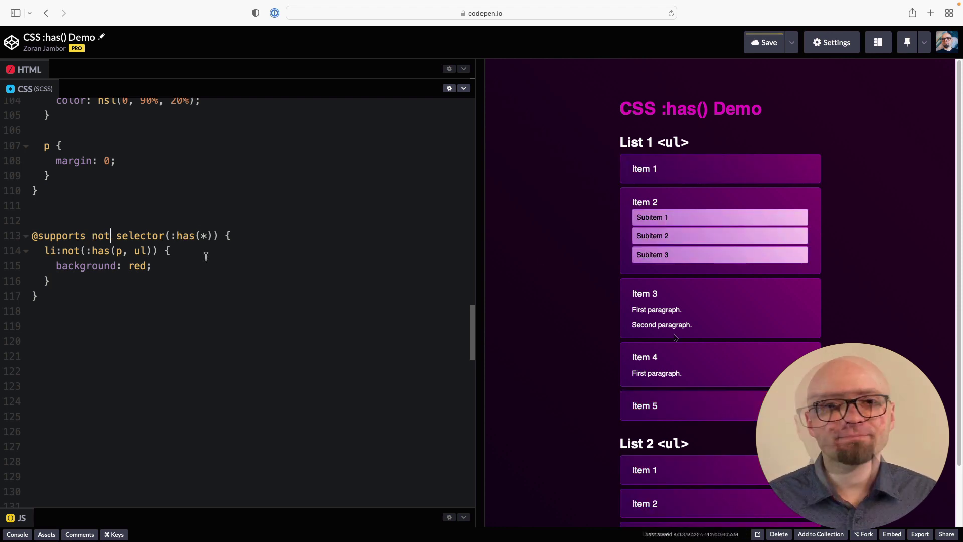
key("super+s")
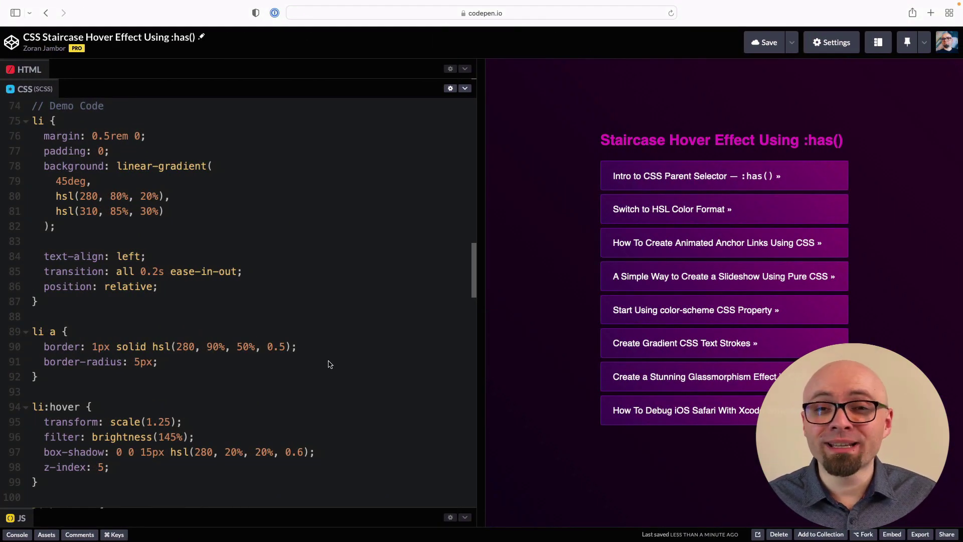
scroll(328, 364, "up", 1)
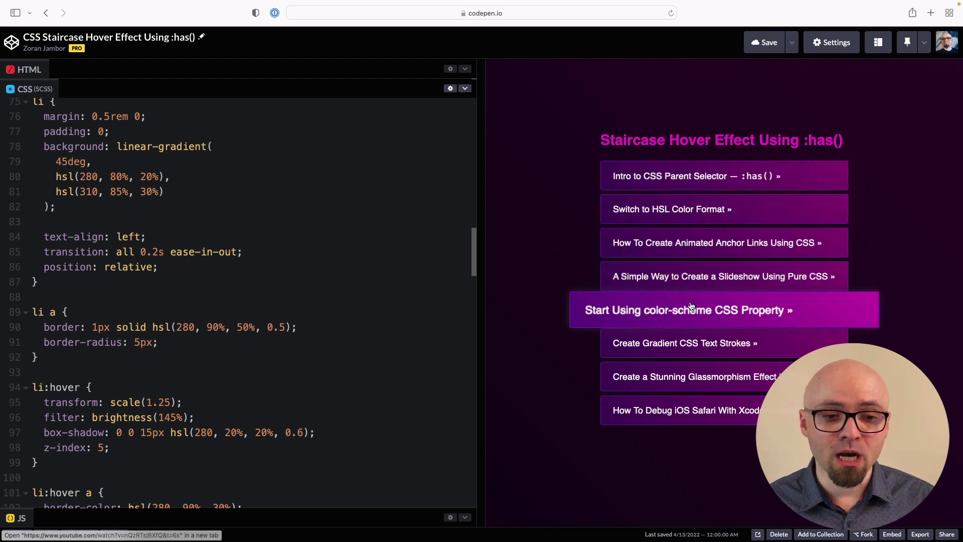
scroll(188, 264, "down", 3)
scroll(151, 286, "down", 2)
Select the transform: scale declaration in the staircase pen's li:hover rule.
left_click_drag(43, 323, 184, 324)
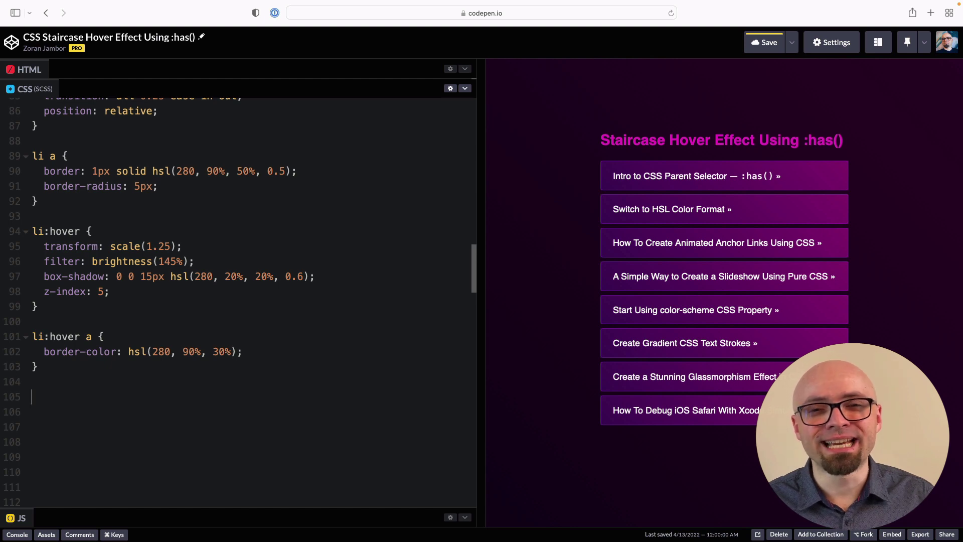
type("li:hover + ")
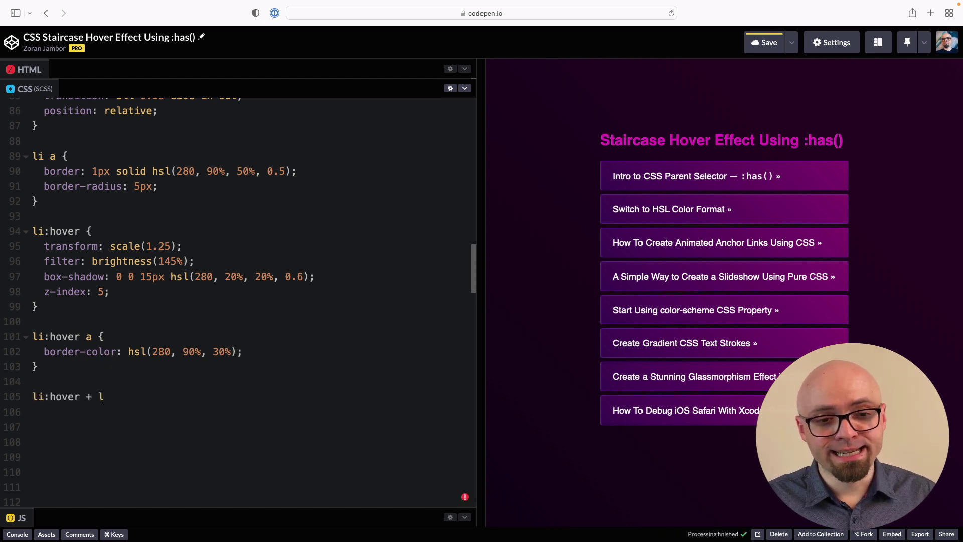
type("li {")
Add li:hover + li { transform: scale(1.15); } from the copied hover declaration, and save.
key("Return")
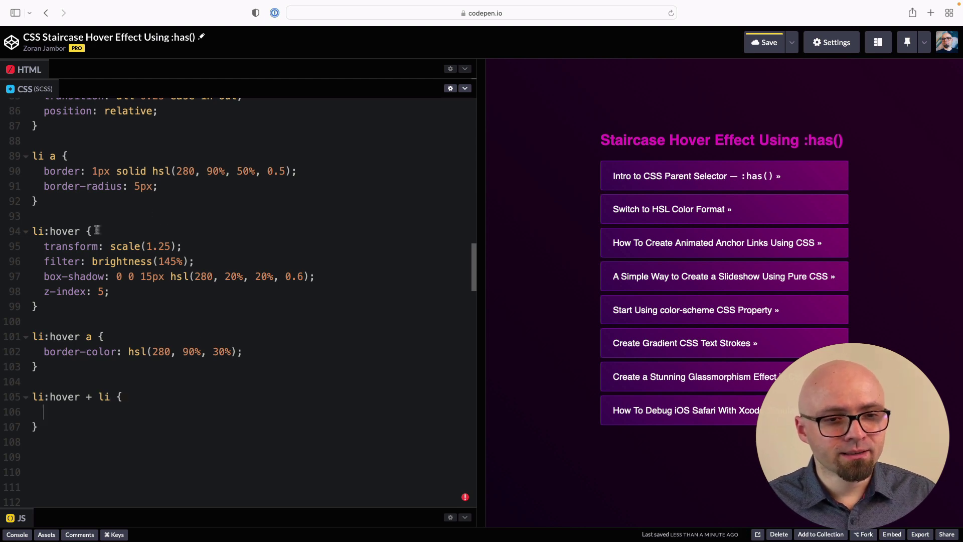
left_click_drag(44, 246, 182, 246)
key("super+c")
left_click(89, 411)
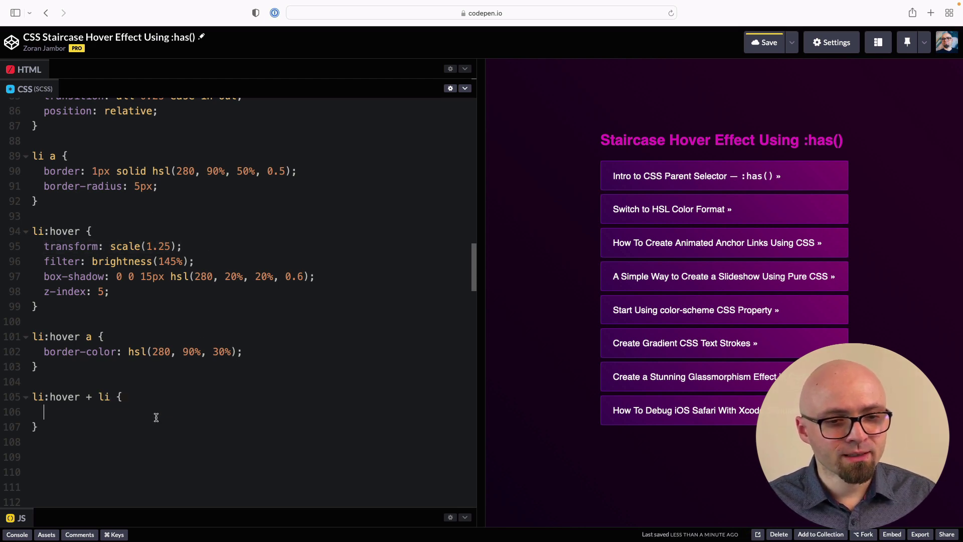
key("super+v")
left_click(158, 411)
key("Delete")
type("1")
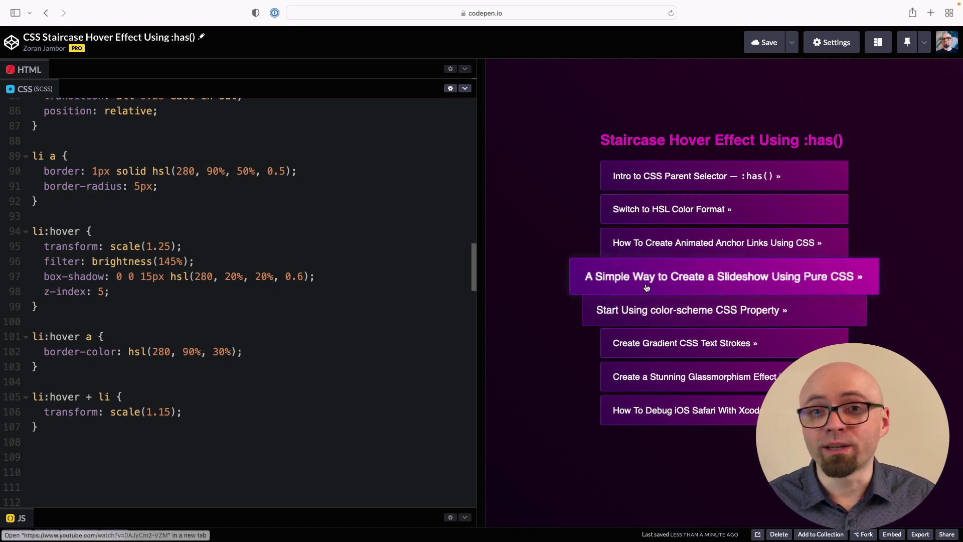
key("super+s")
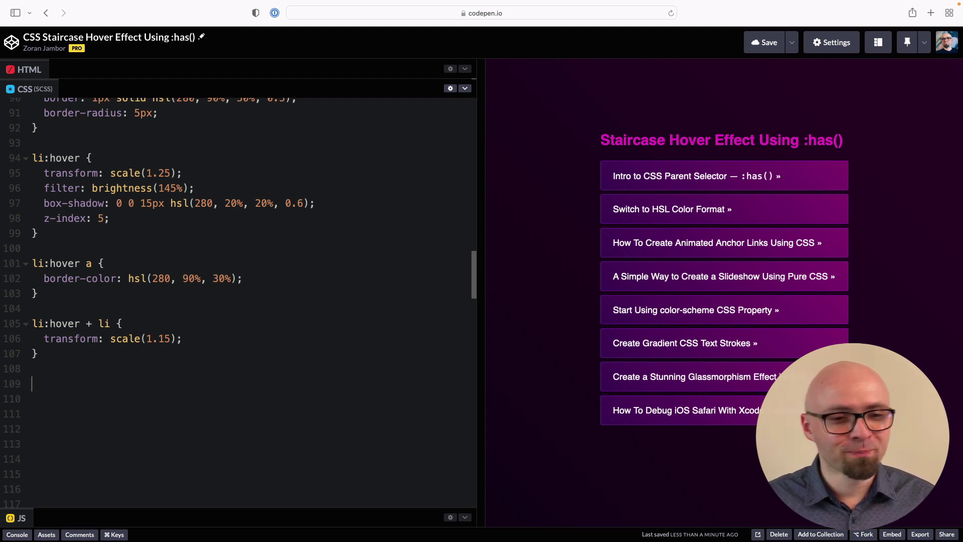
type("li:has(")
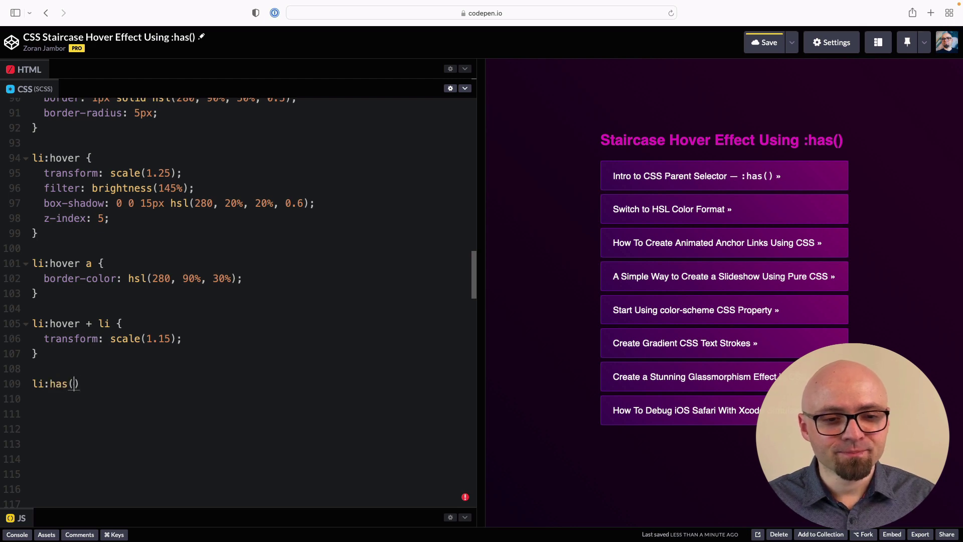
type("+ li:hover) {")
Add li:has(+ li:hover) { transform: scale(1.15); } so the preceding item also grows.
key("Return")
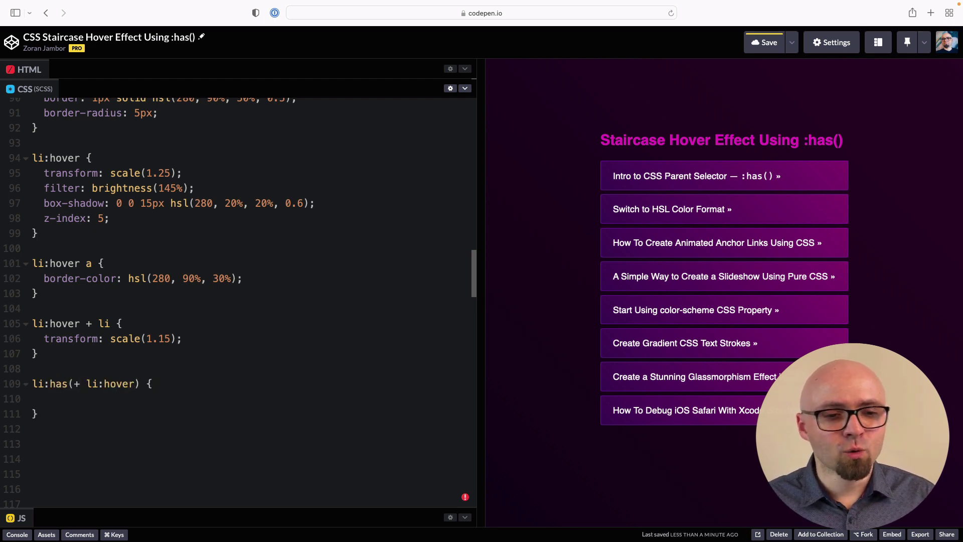
double_click(48, 384)
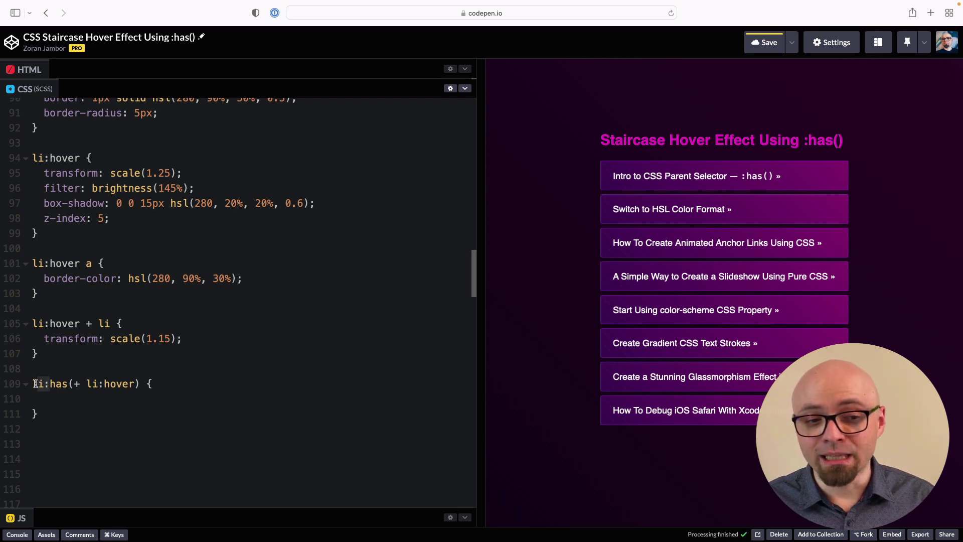
left_click(70, 384)
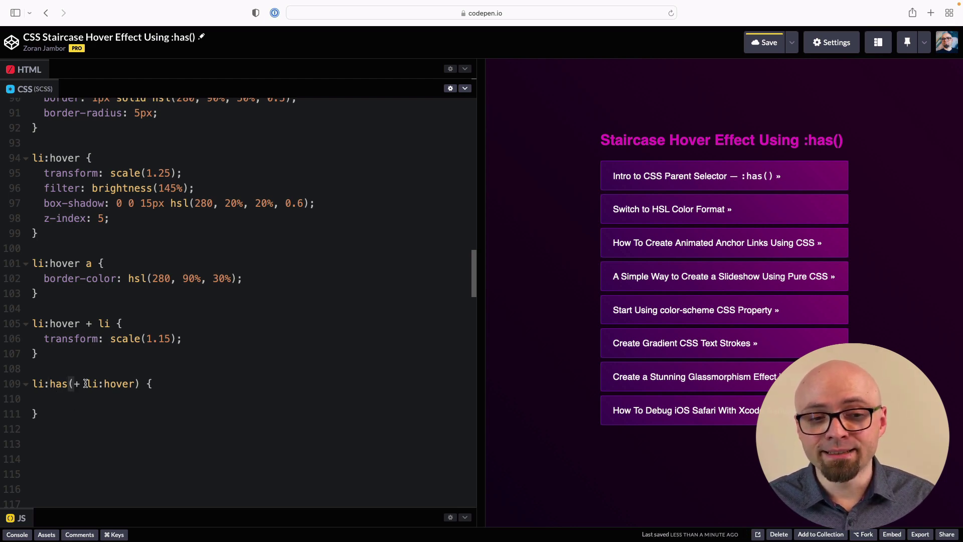
left_click_drag(86, 384, 136, 385)
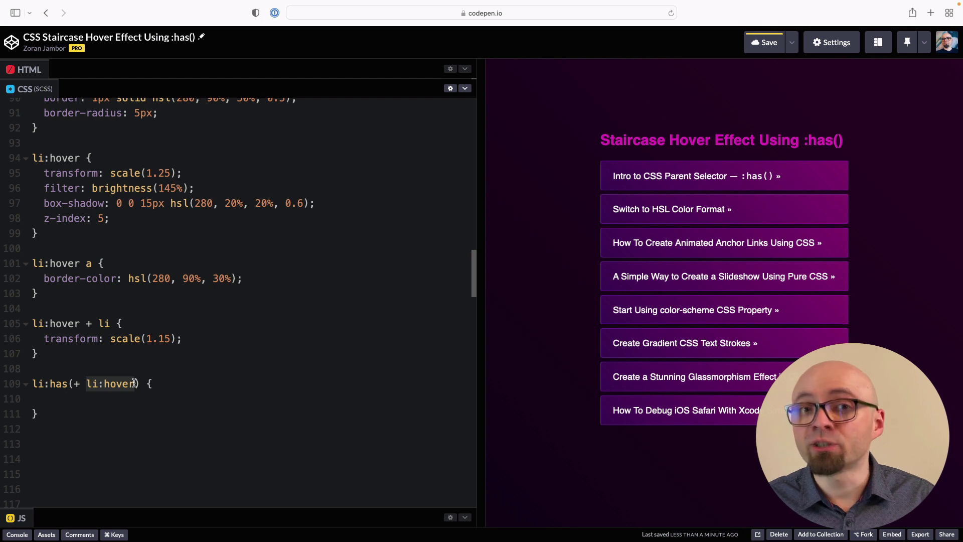
left_click(83, 396)
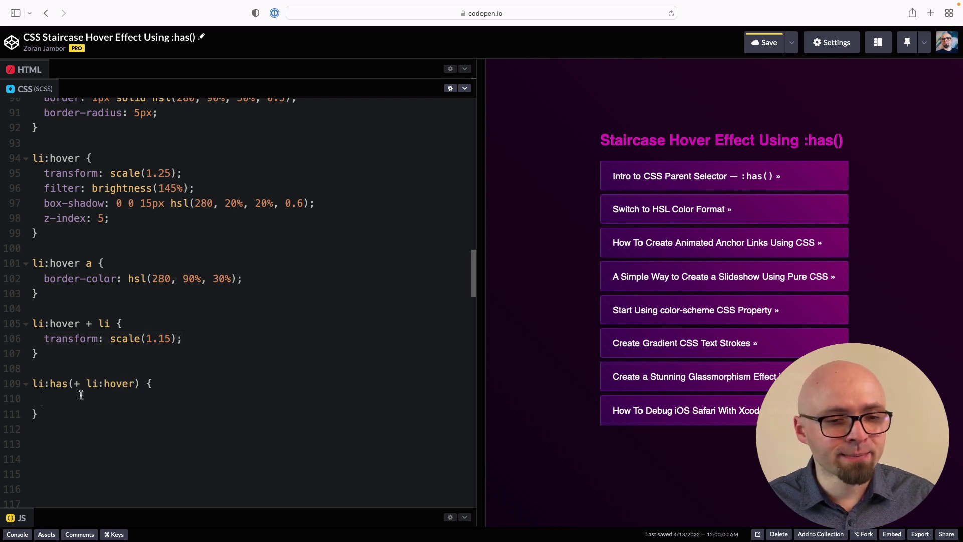
type("transform: scale(1.15);")
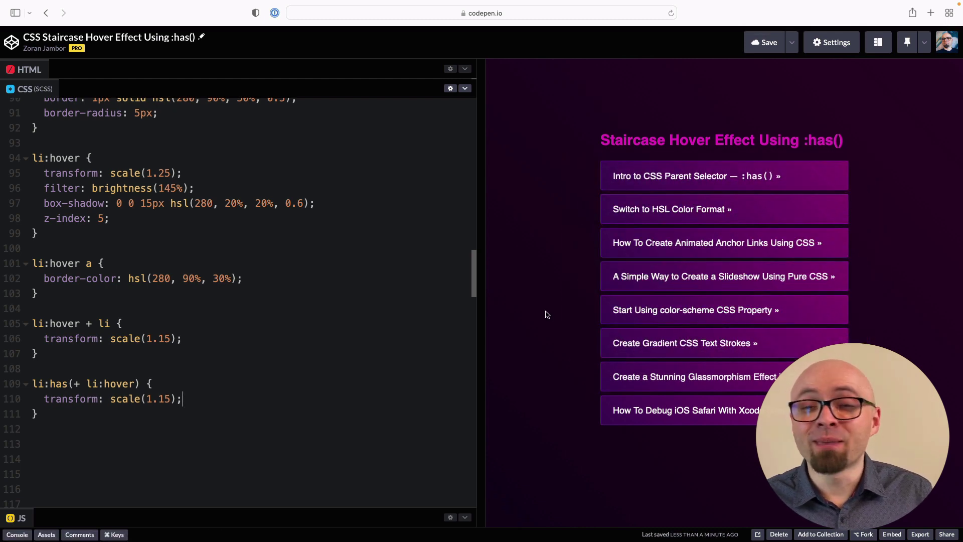
left_click(255, 338)
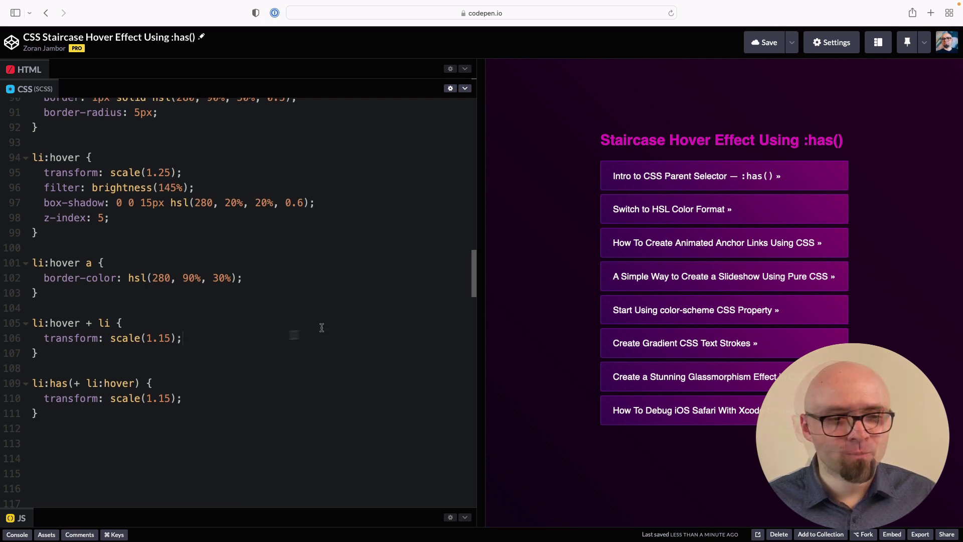
Add 'transition-delay: 0.1s;' to the next-sibling scale rule and 'transition-delay: 0.2s;' to the li:has rule.
key("Return")
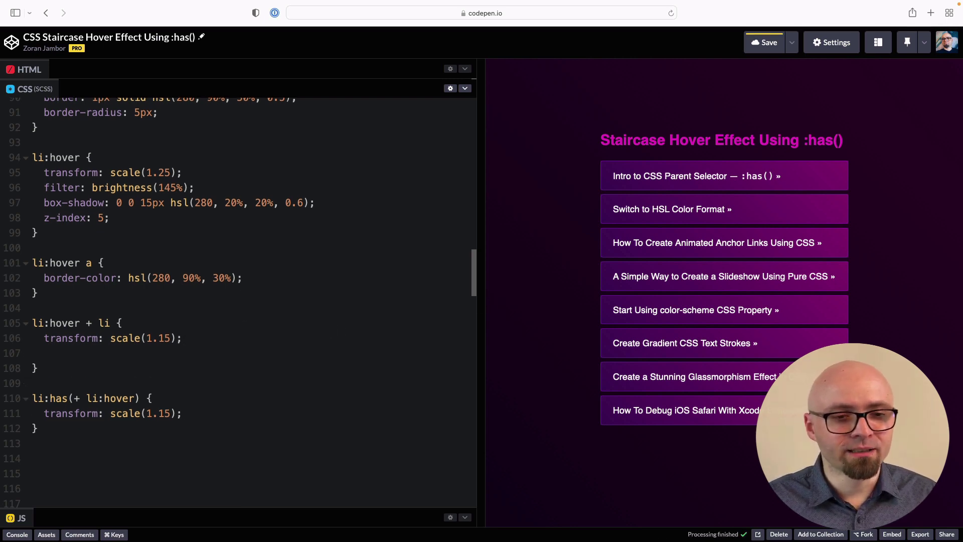
type("transition-delay: 0.1s;")
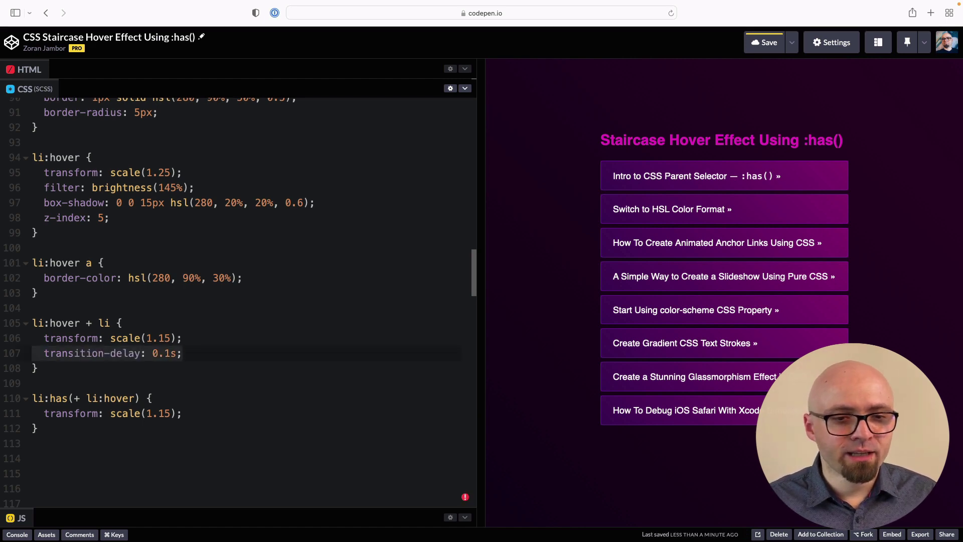
key("ctrl+s")
key("ctrl+v")
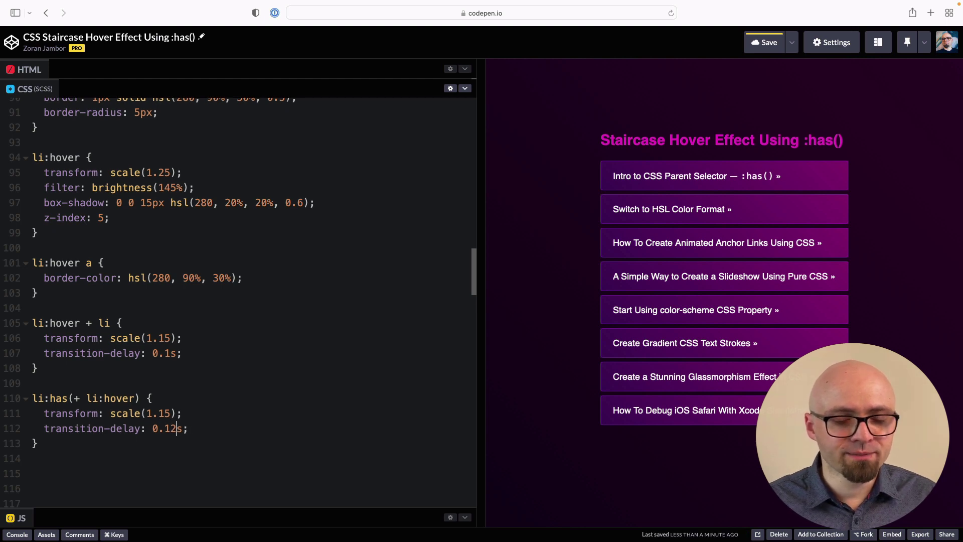
key("Left")
key("BackSpace")
key("ctrl+s")
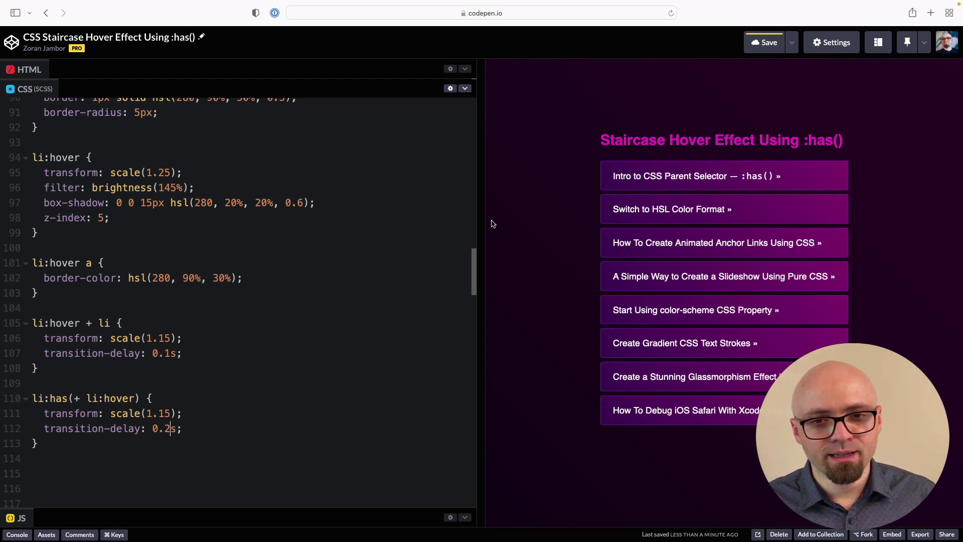